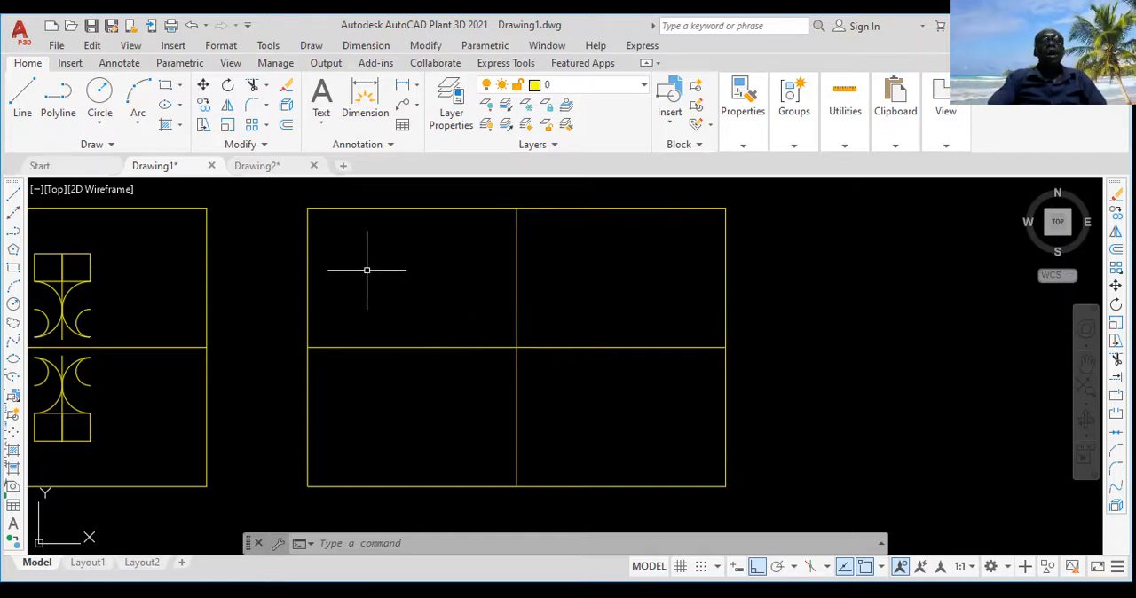
# Step: Draw a vertical line 500 long downward from near the top-left corner of the empty four-cell rectangle
pyautogui.click(22, 96)
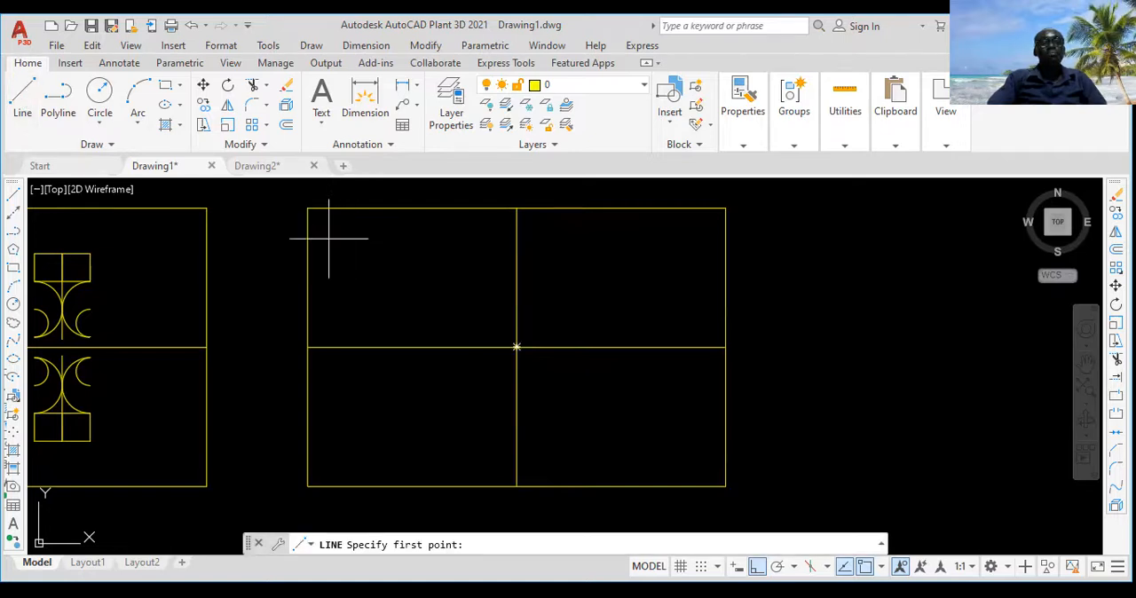
pyautogui.click(333, 231)
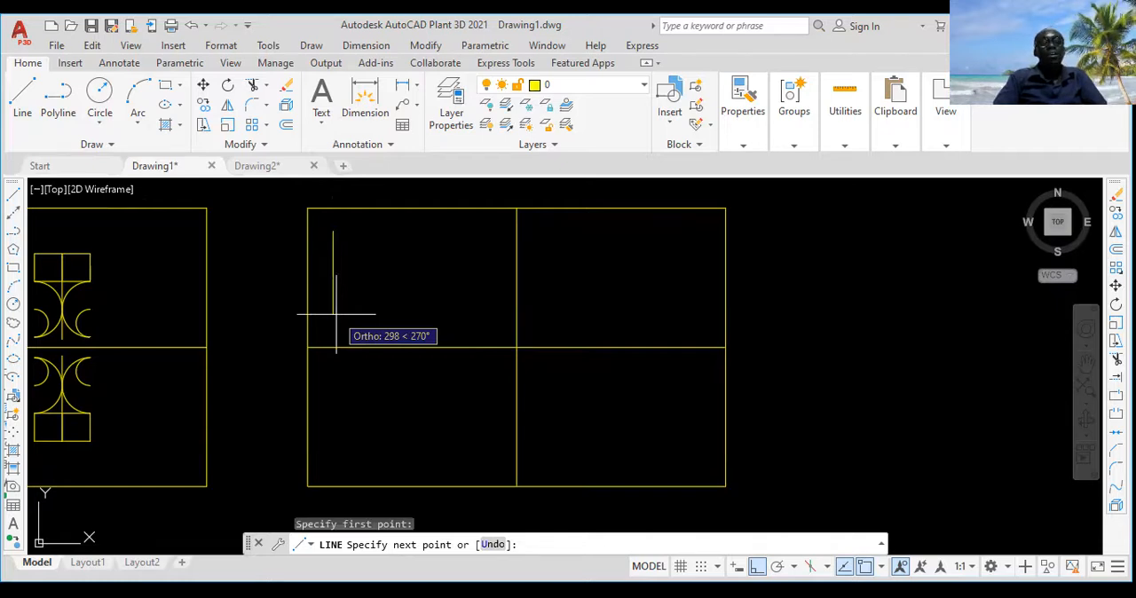
pyautogui.write('500')
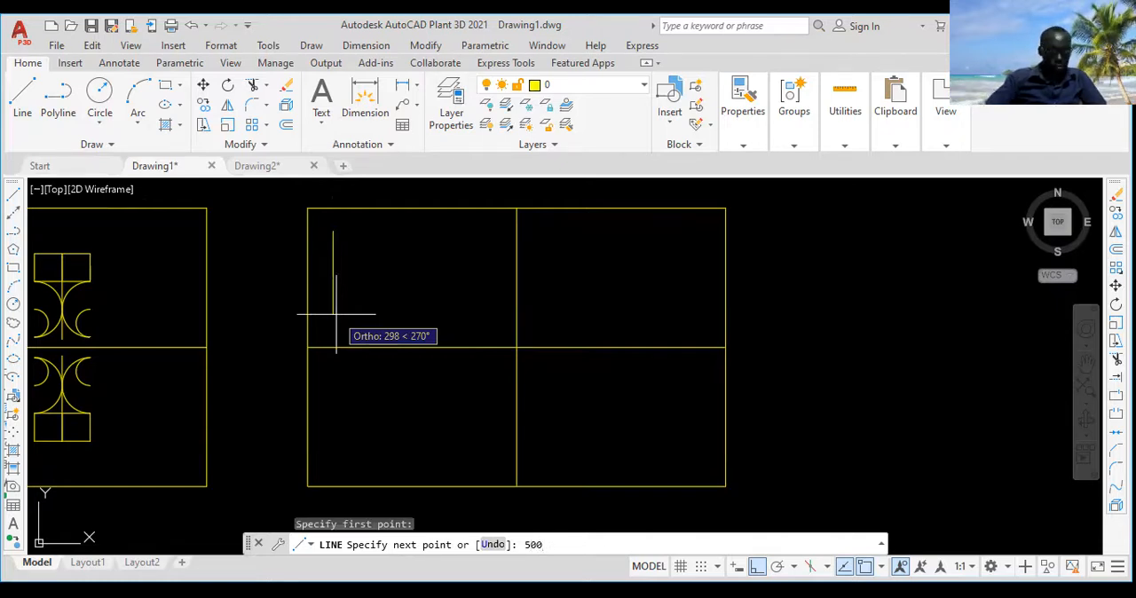
pyautogui.press('Return')
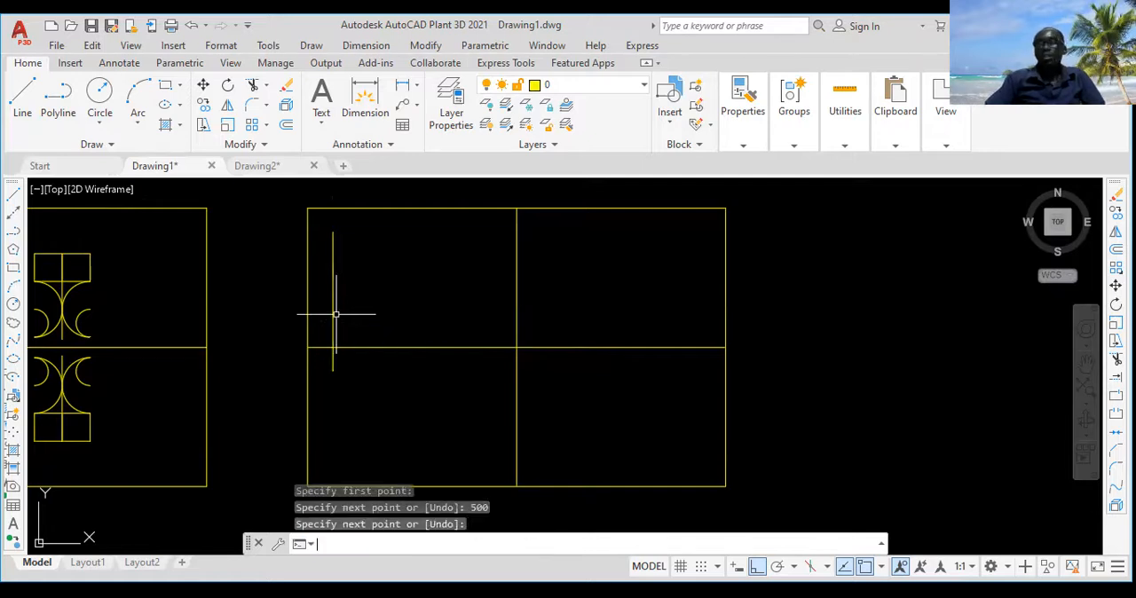
pyautogui.press('Return')
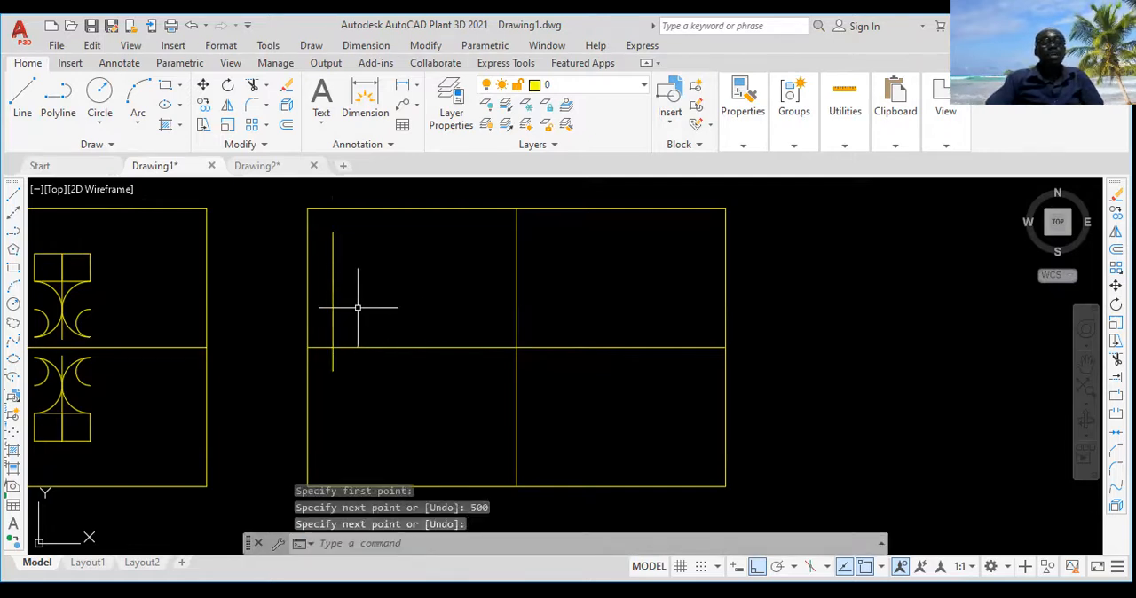
# Step: Delete the 500-long vertical line from the four-cell rectangle
pyautogui.moveTo(358, 307); pyautogui.dragTo(332, 284, button='middle')
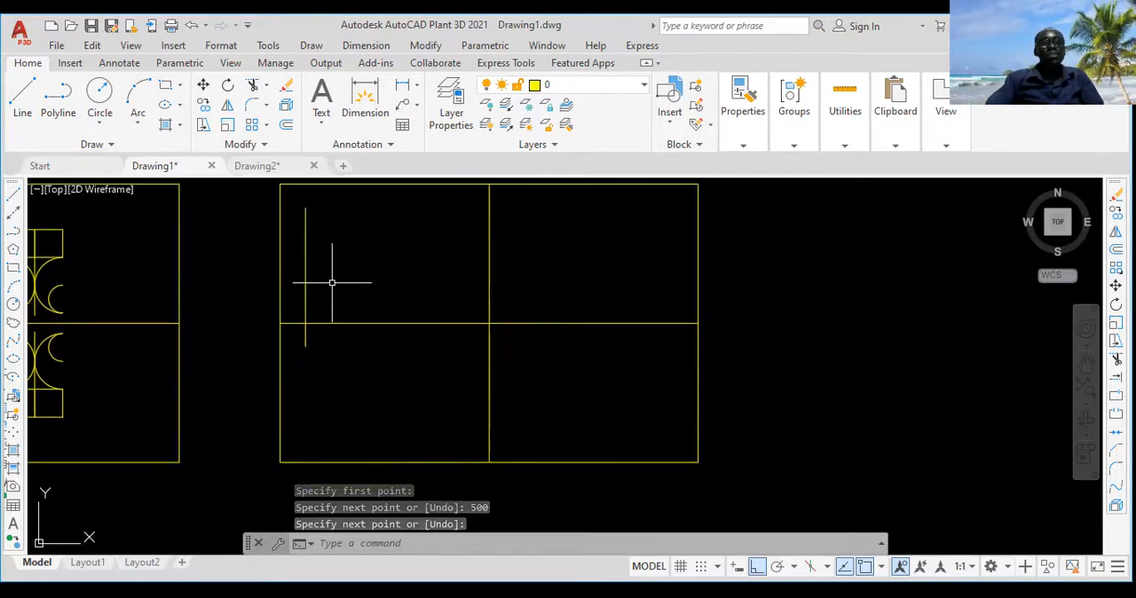
pyautogui.click(328, 272)
pyautogui.click(300, 272)
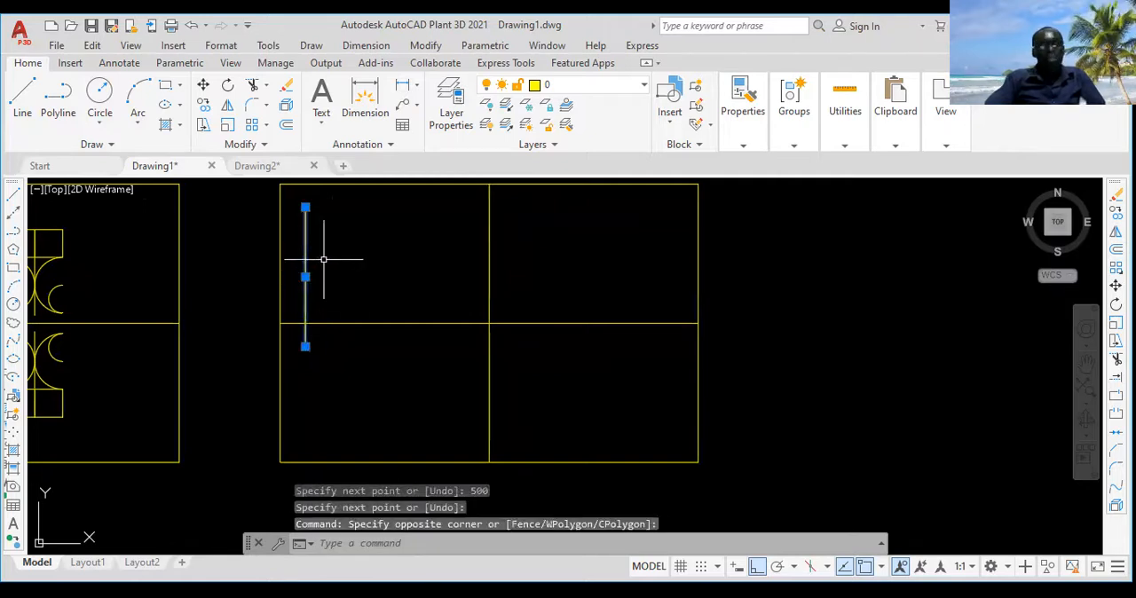
pyautogui.press('Delete')
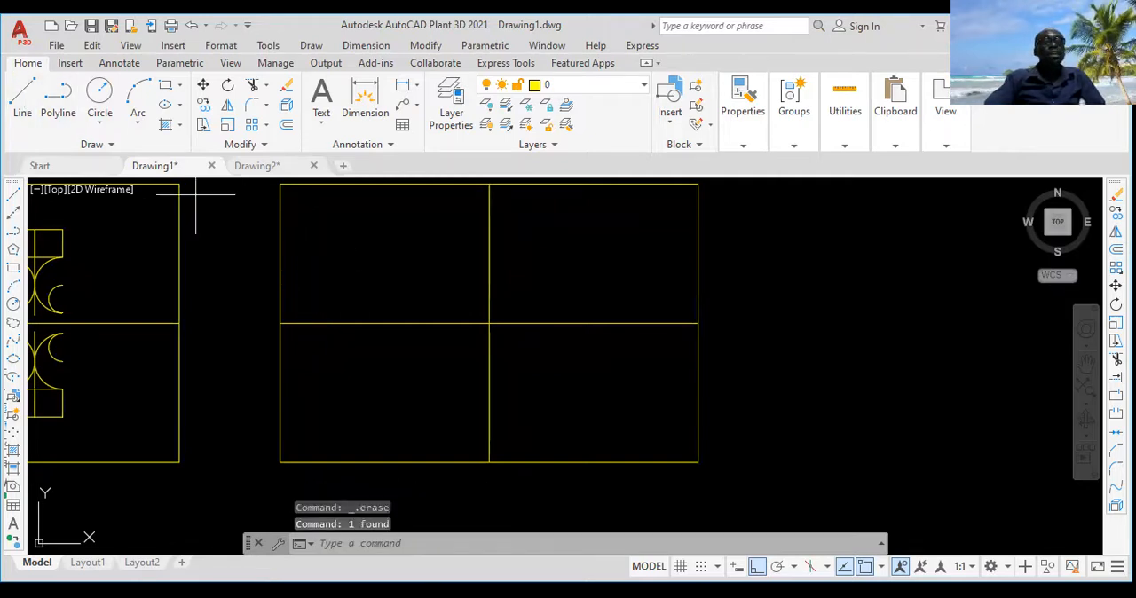
# Step: Draw a vertical line 300 long near the left edge of the empty rectangle's upper-left cell
pyautogui.write('l')
pyautogui.press('Return')
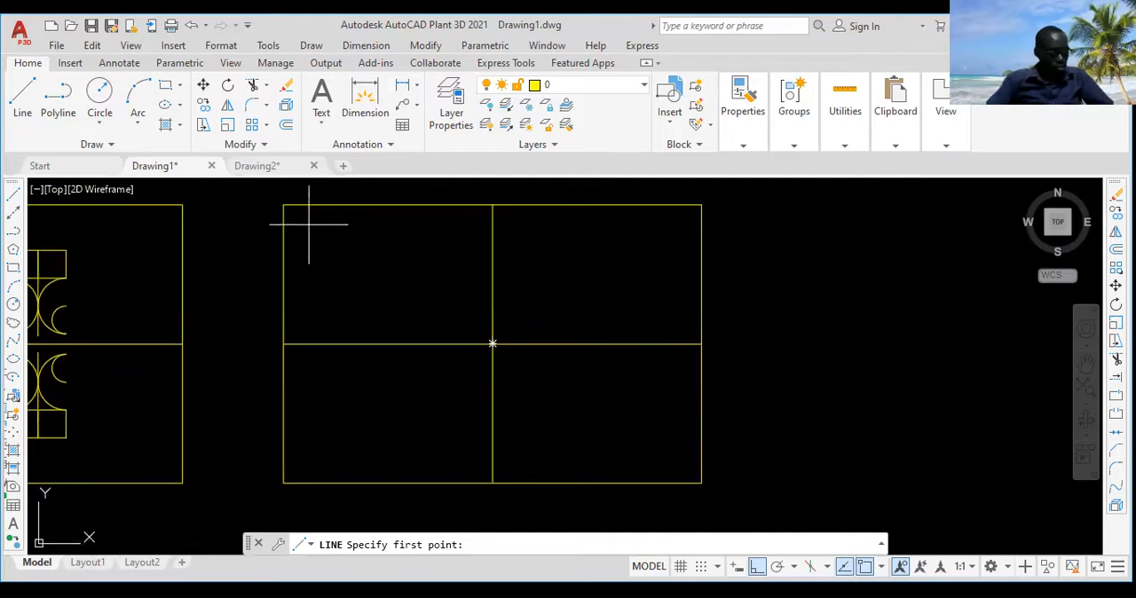
pyautogui.click(309, 224)
pyautogui.write('300')
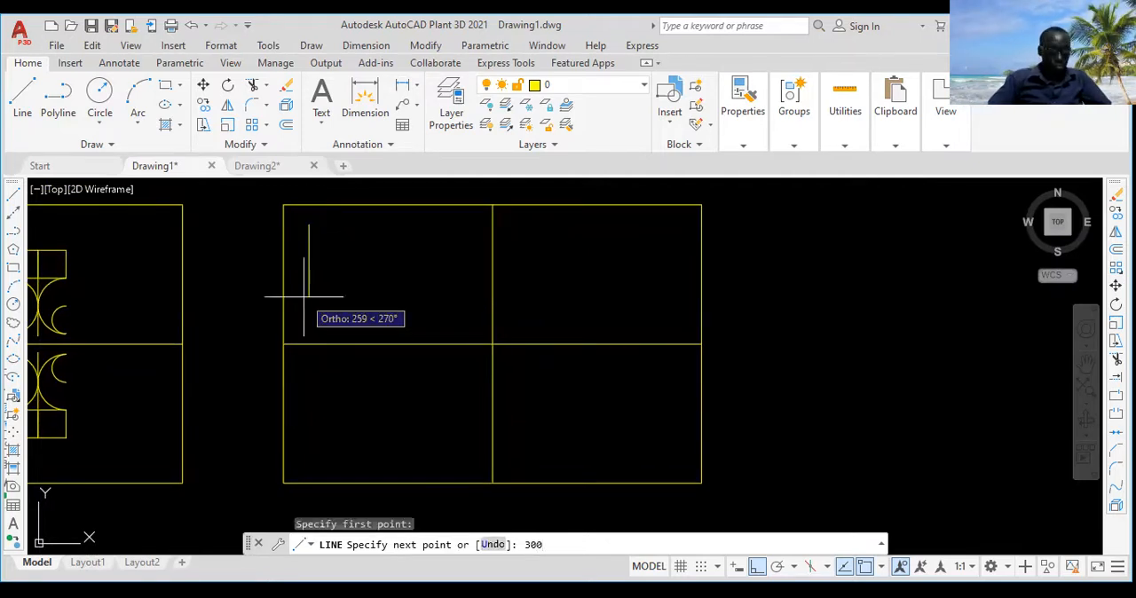
pyautogui.press('Return')
pyautogui.press('Return')
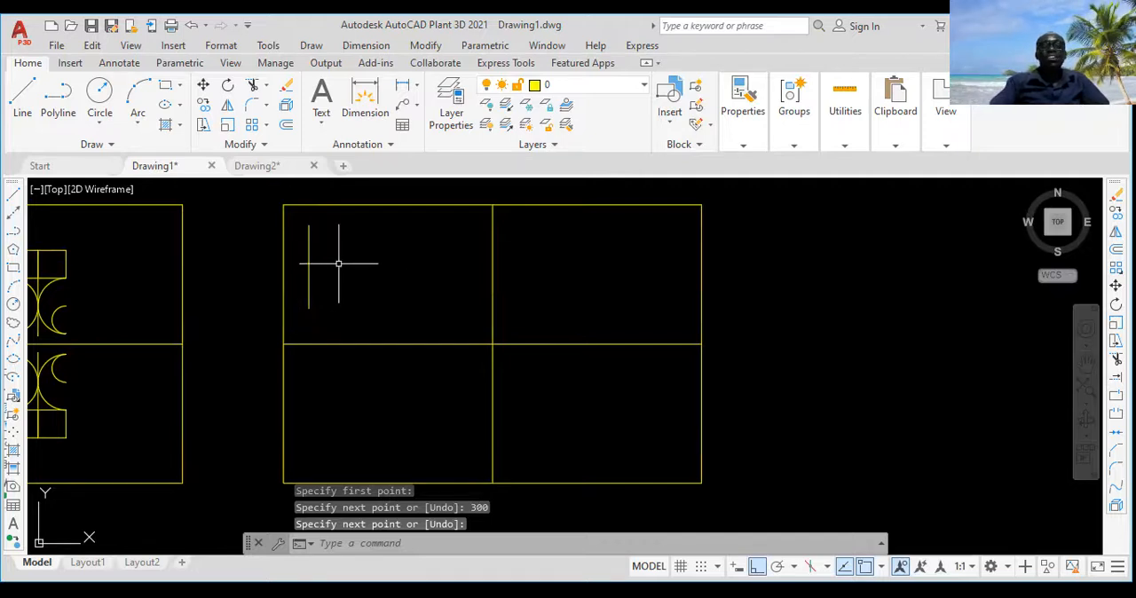
pyautogui.scroll(1, 311, 269)
pyautogui.scroll(-1, 316, 270)
pyautogui.moveTo(316, 270); pyautogui.dragTo(287, 286, button='middle')
pyautogui.scroll(2, 286, 286)
pyautogui.scroll(-2, 285, 289)
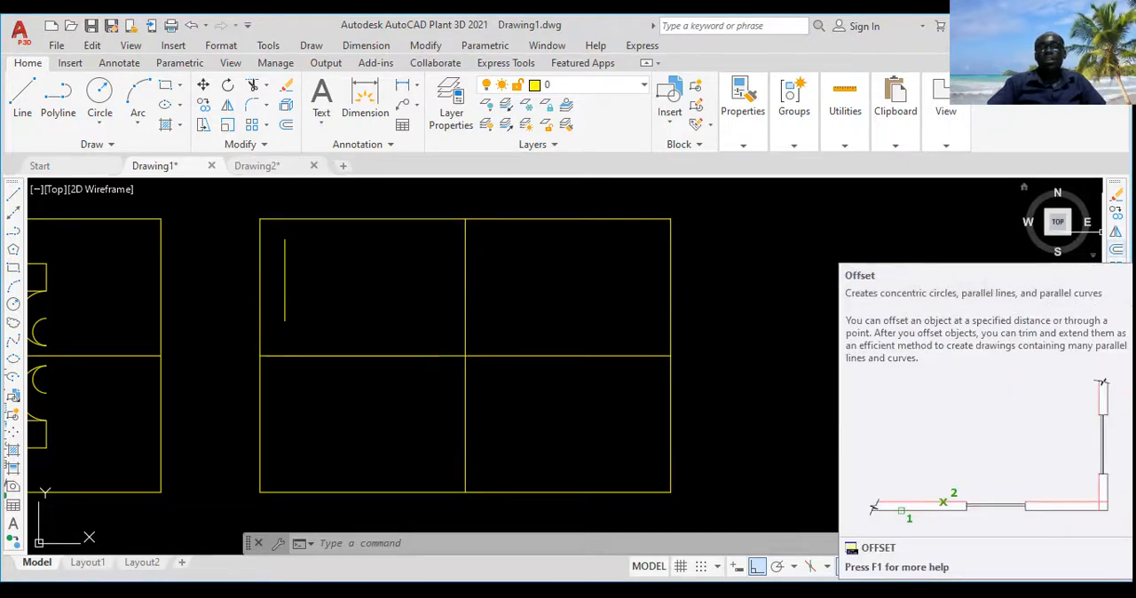
# Step: Offset the vertical line in the upper-left cell by 100 to the right
pyautogui.click(1116, 250)
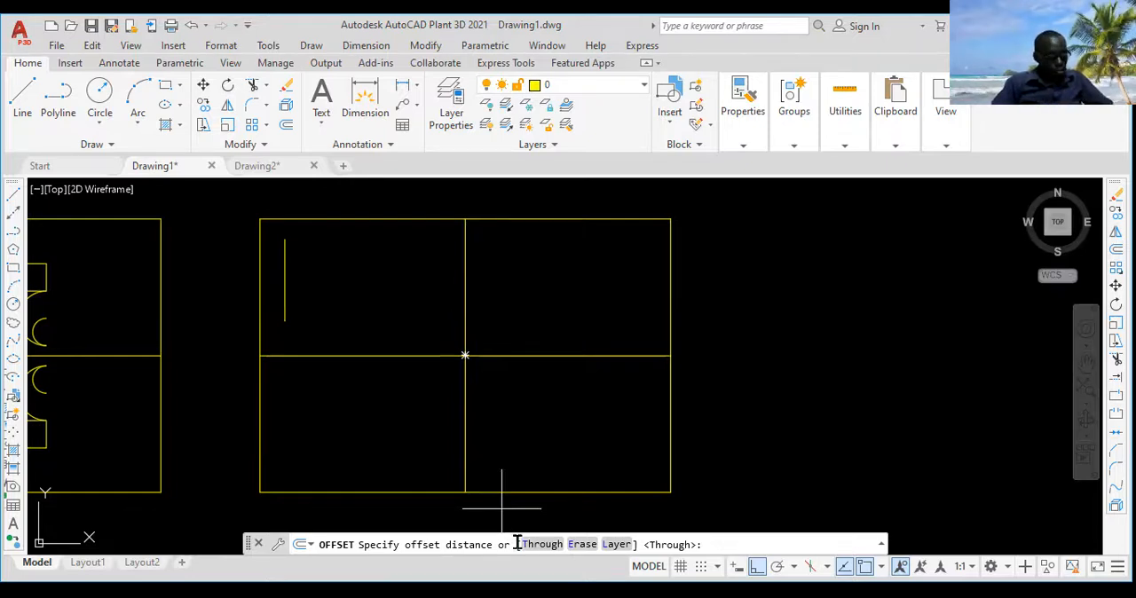
pyautogui.write('100')
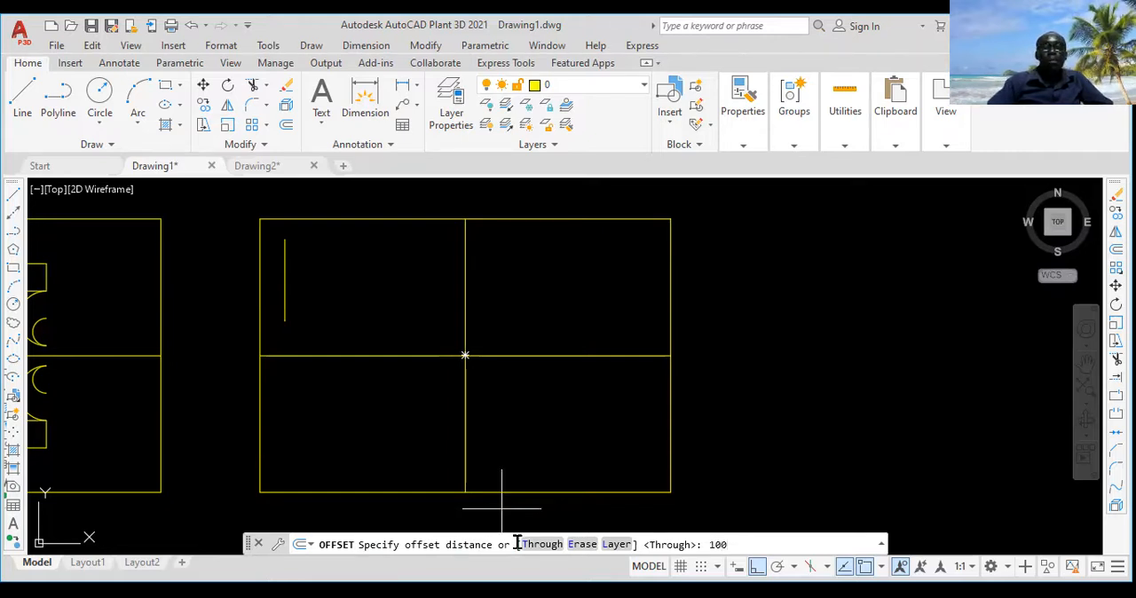
pyautogui.press('Return')
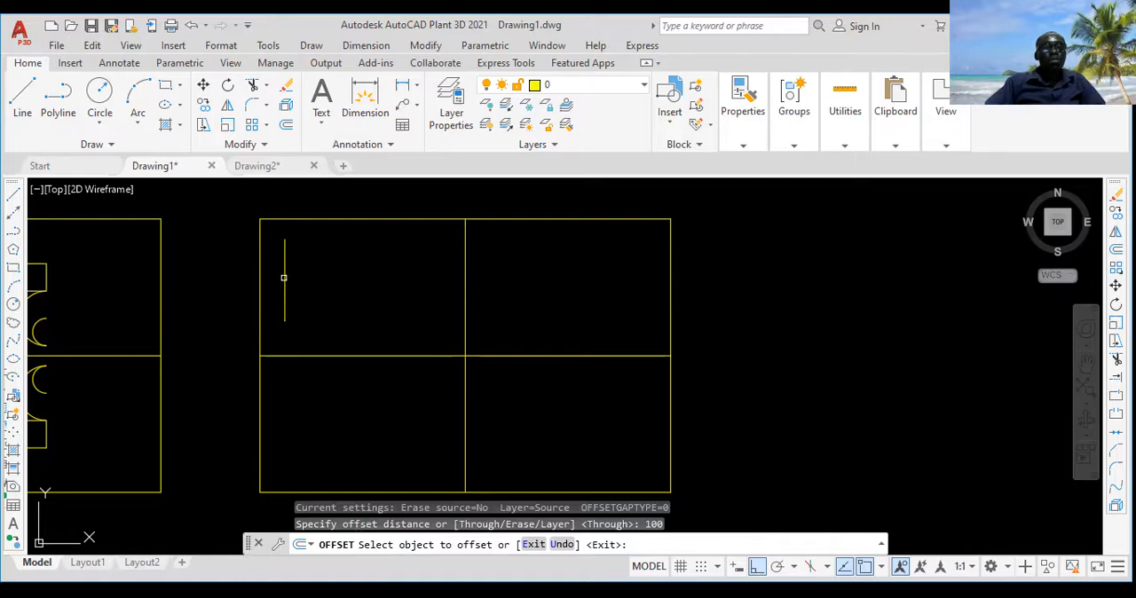
pyautogui.click(285, 278)
pyautogui.click(285, 278)
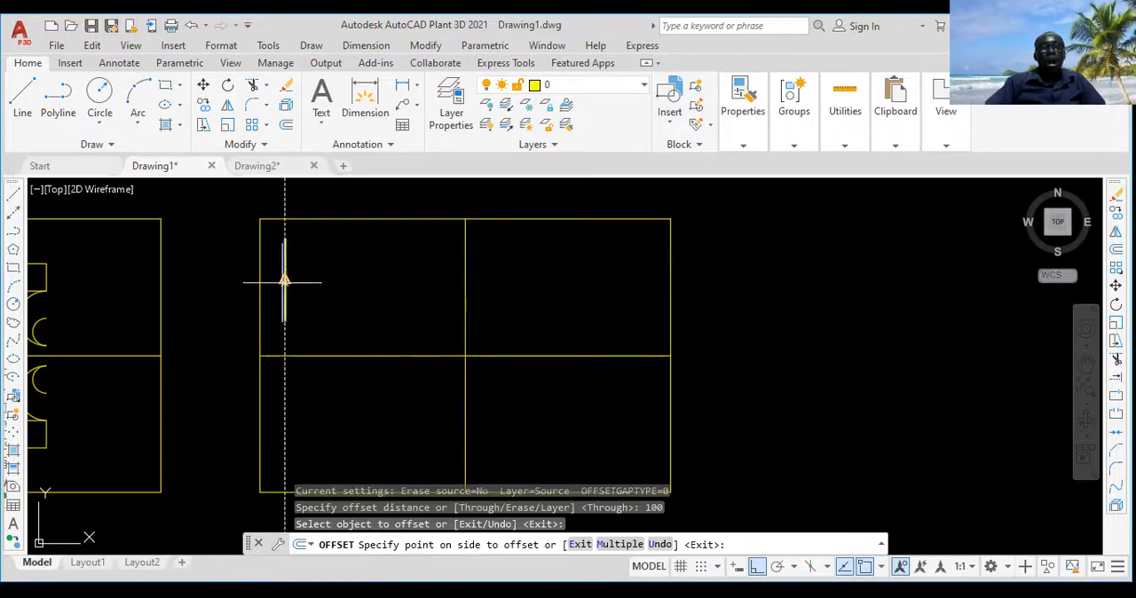
pyautogui.click(336, 288)
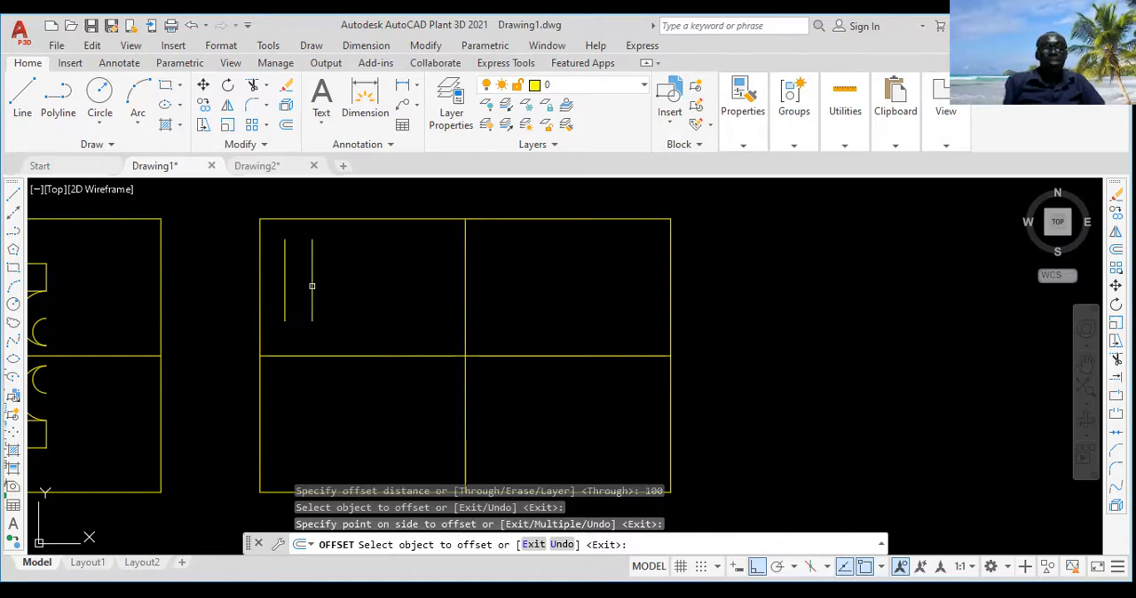
# Step: Offset each newest vertical line 100 to the right, adding five more parallel lines across the upper-left cell
pyautogui.click(312, 286)
pyautogui.click(322, 280)
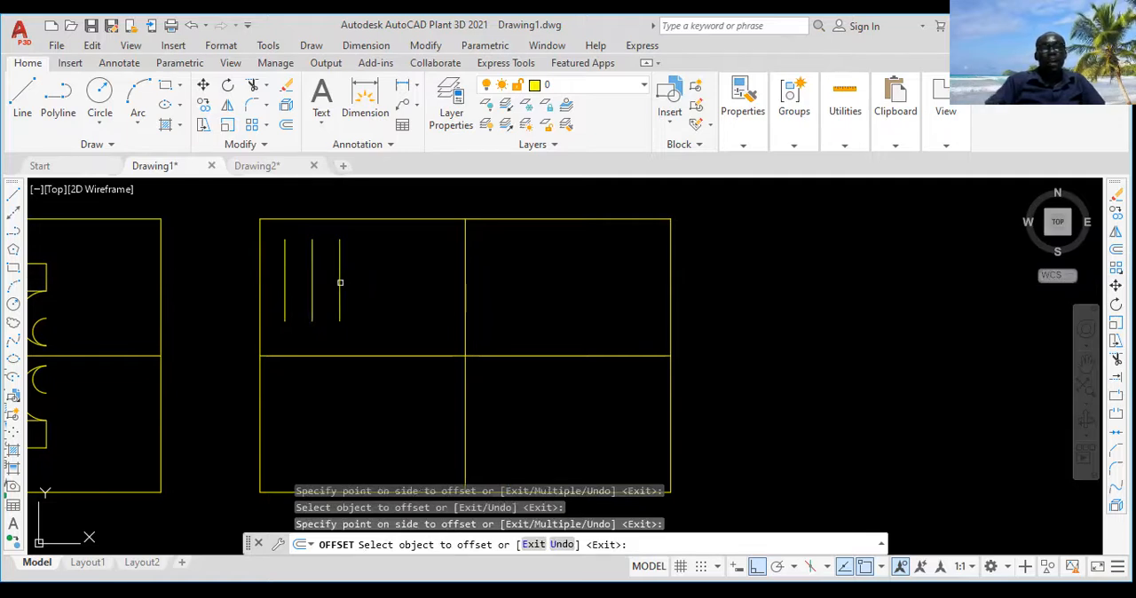
pyautogui.click(339, 279)
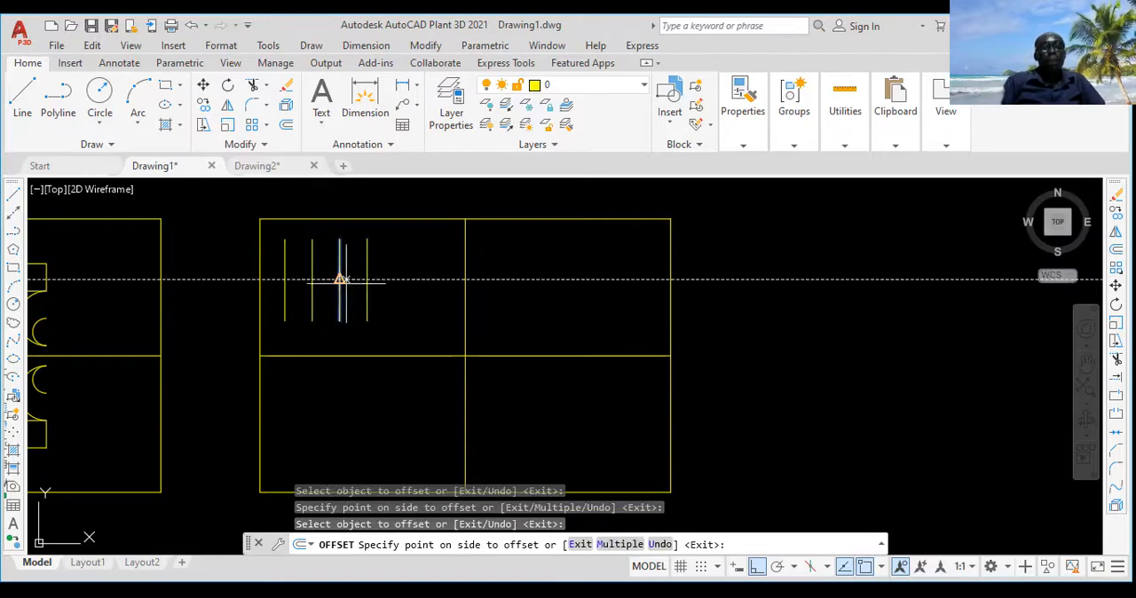
pyautogui.click(365, 274)
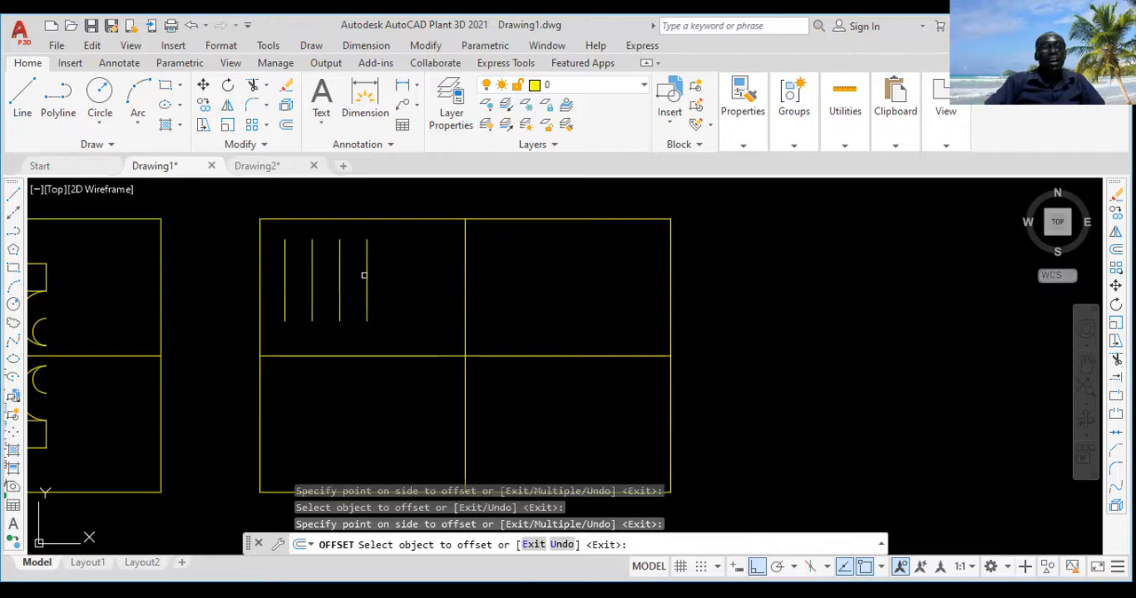
pyautogui.click(365, 273)
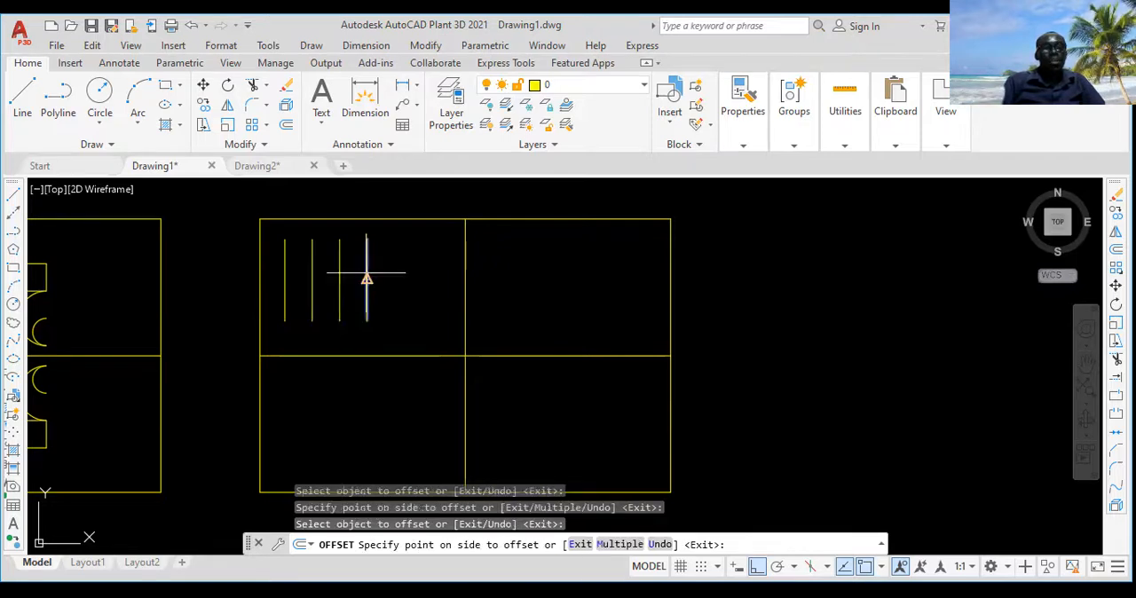
pyautogui.click(408, 276)
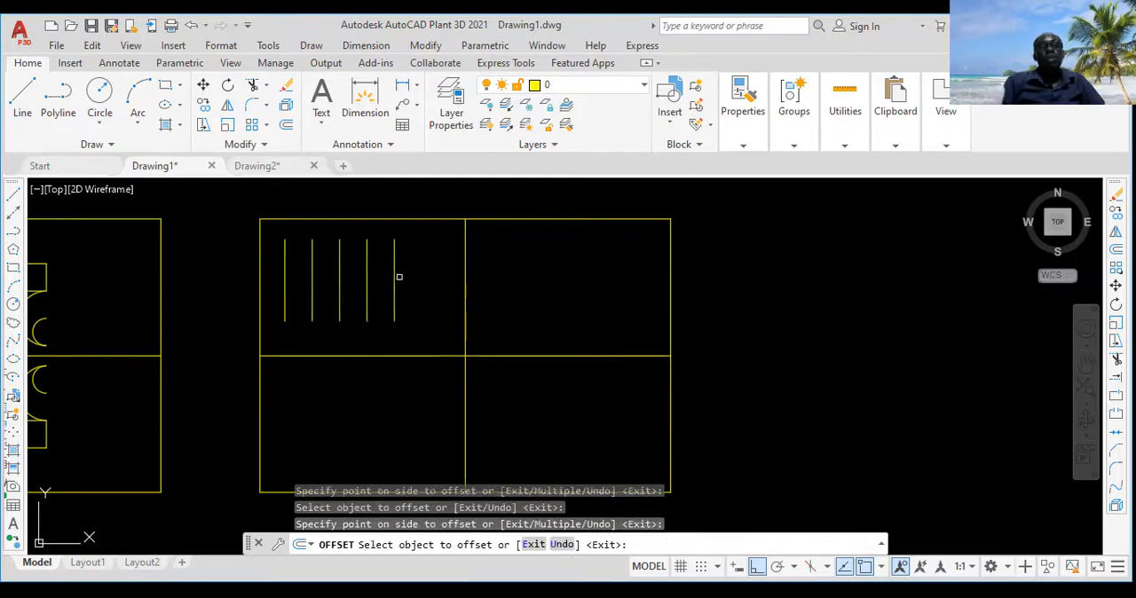
pyautogui.click(394, 280)
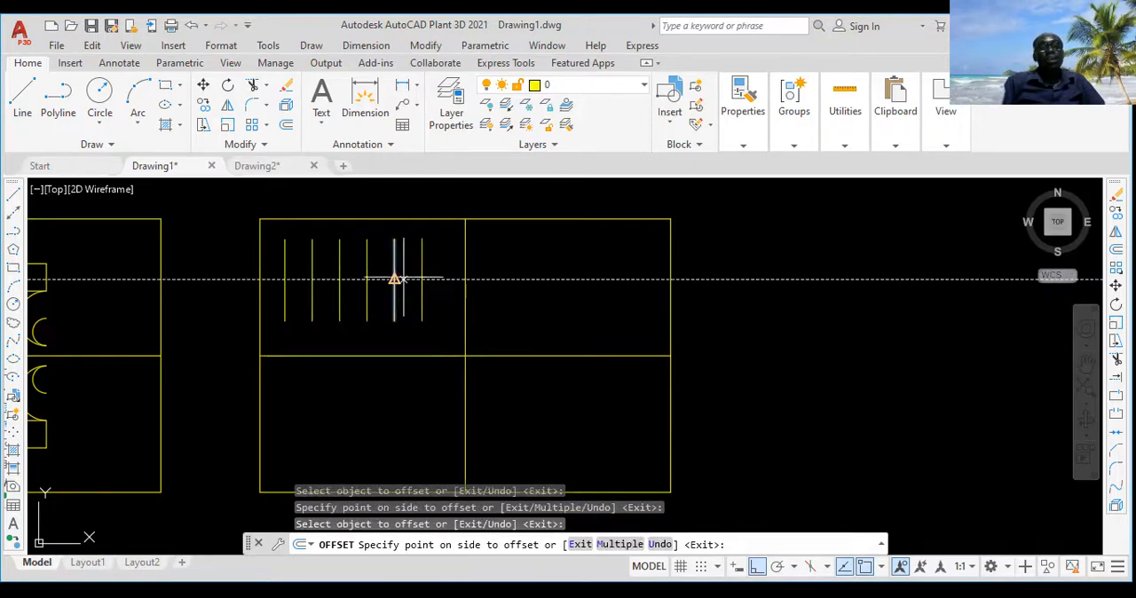
pyautogui.click(418, 280)
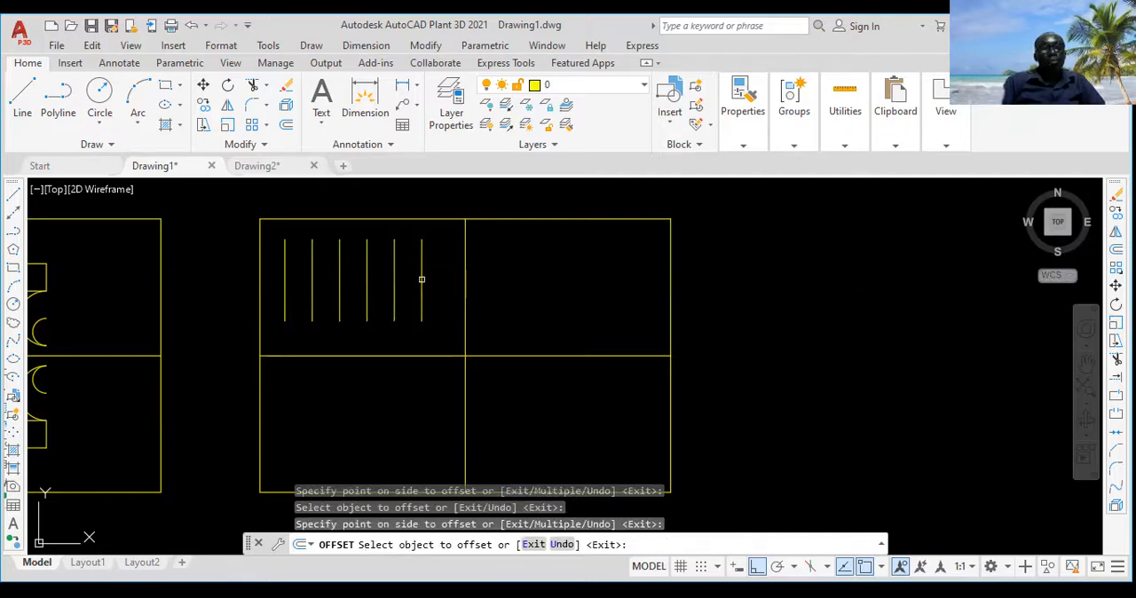
pyautogui.click(422, 280)
pyautogui.click(465, 288)
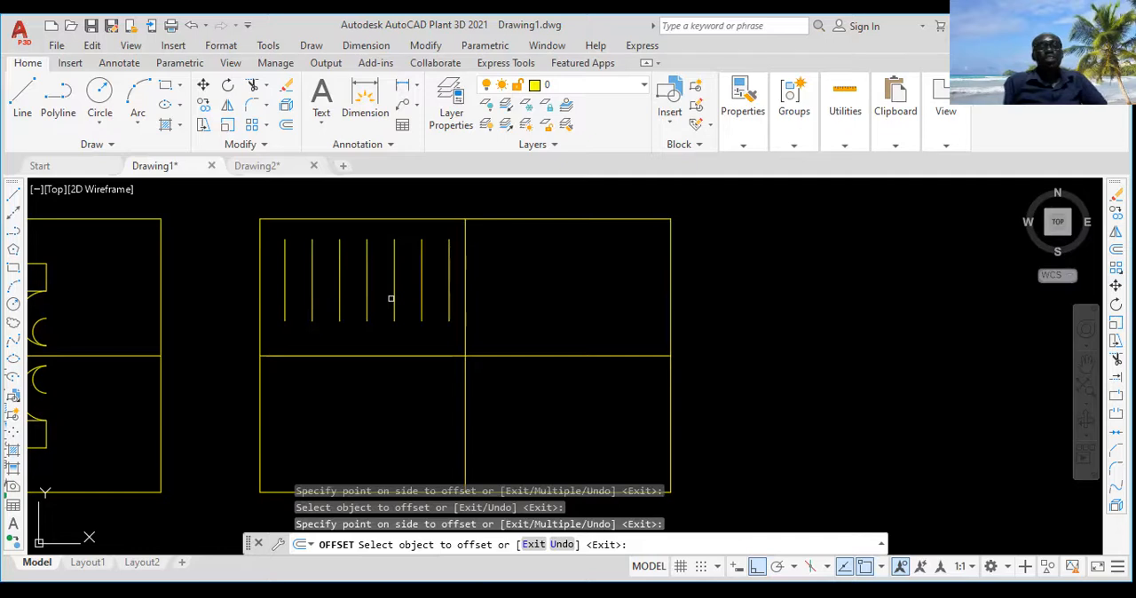
pyautogui.press('Escape')
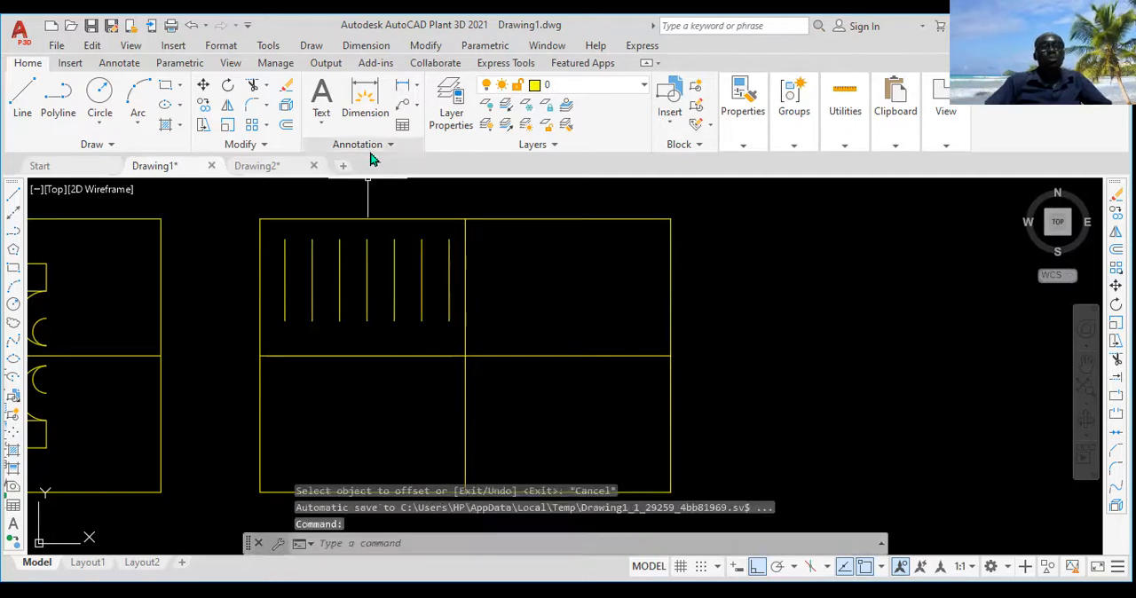
# Step: Add linear dimensions below the lines for the first two gaps, measuring between the lower endpoints of the first three vertical lines
pyautogui.click(365, 45)
pyautogui.click(372, 90)
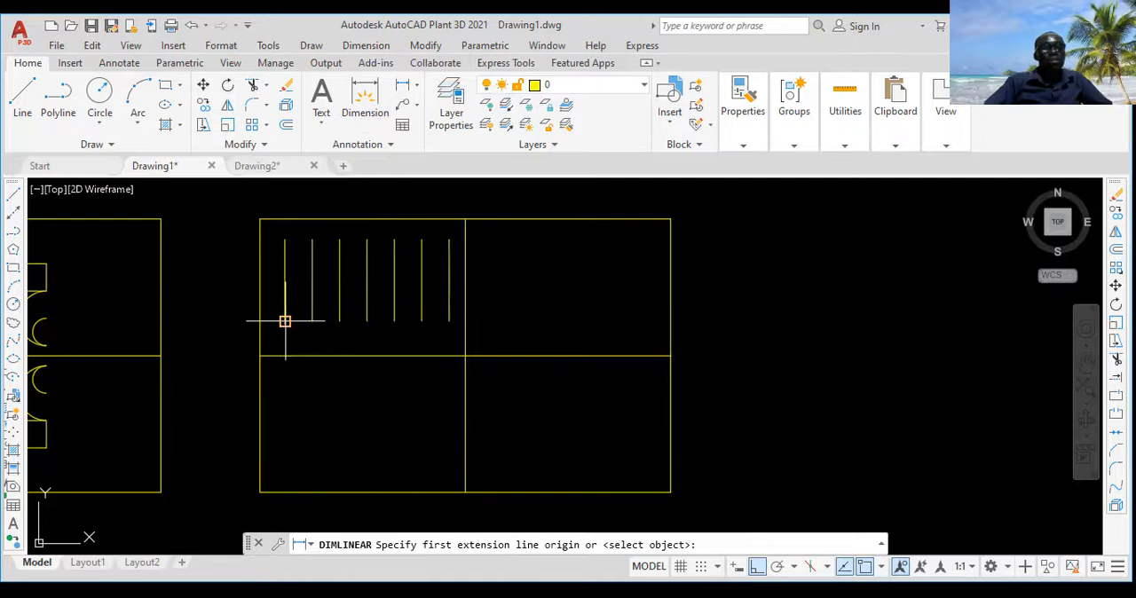
pyautogui.click(285, 320)
pyautogui.click(312, 320)
pyautogui.click(299, 339)
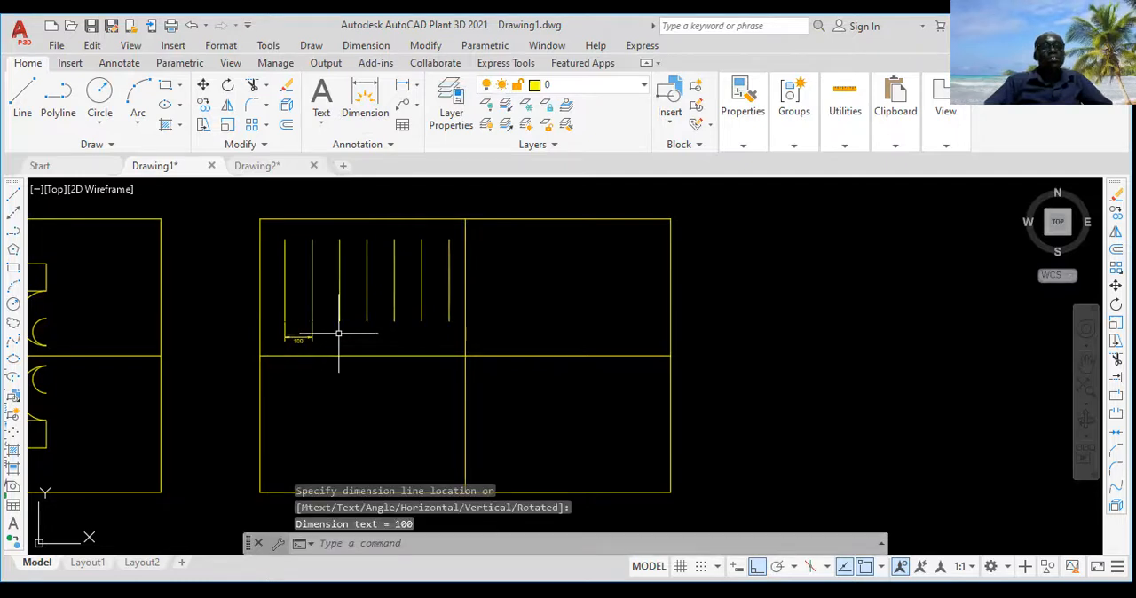
pyautogui.rightClick(338, 334)
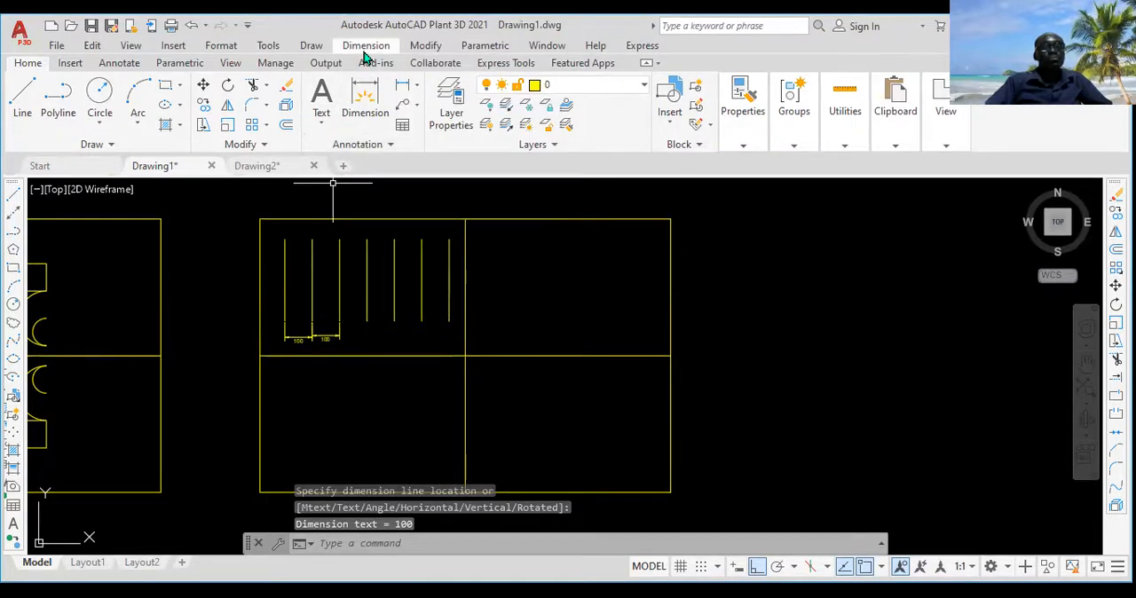
# Step: Continue the dimension chain from the third vertical line through the lower endpoints of the remaining four lines
pyautogui.click(365, 46)
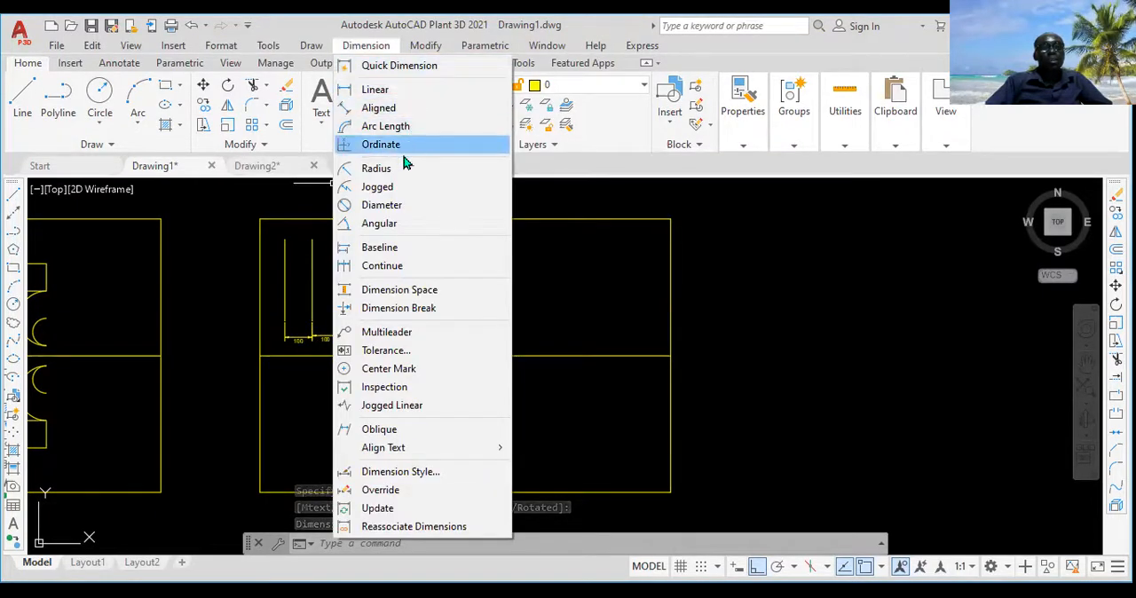
pyautogui.click(373, 266)
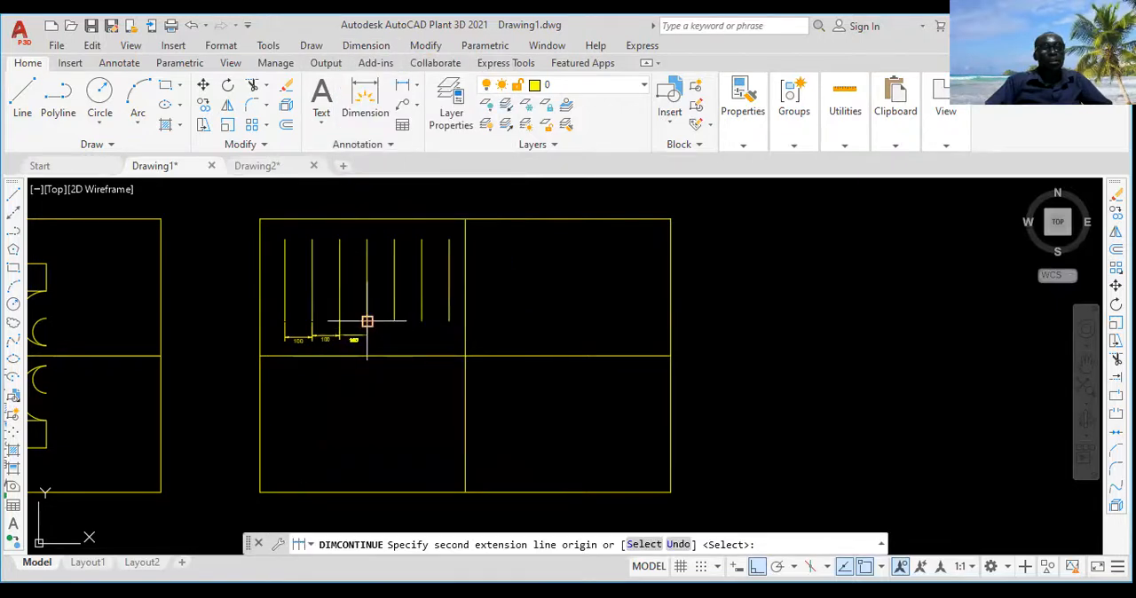
pyautogui.click(367, 321)
pyautogui.click(394, 321)
pyautogui.click(421, 321)
pyautogui.click(449, 322)
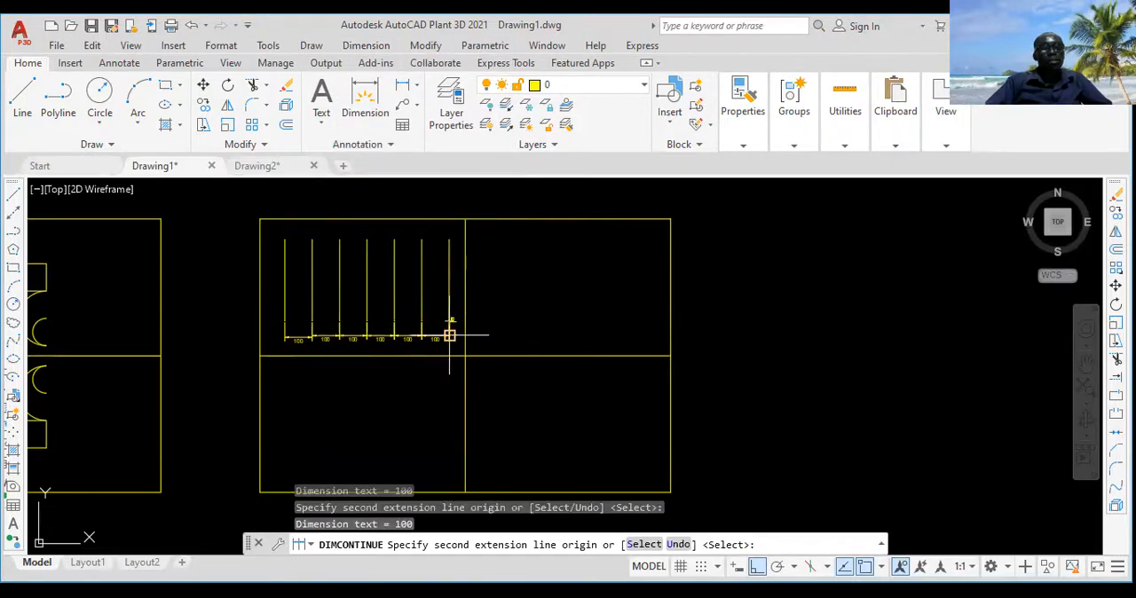
pyautogui.press('Return')
pyautogui.scroll(4, 449, 335)
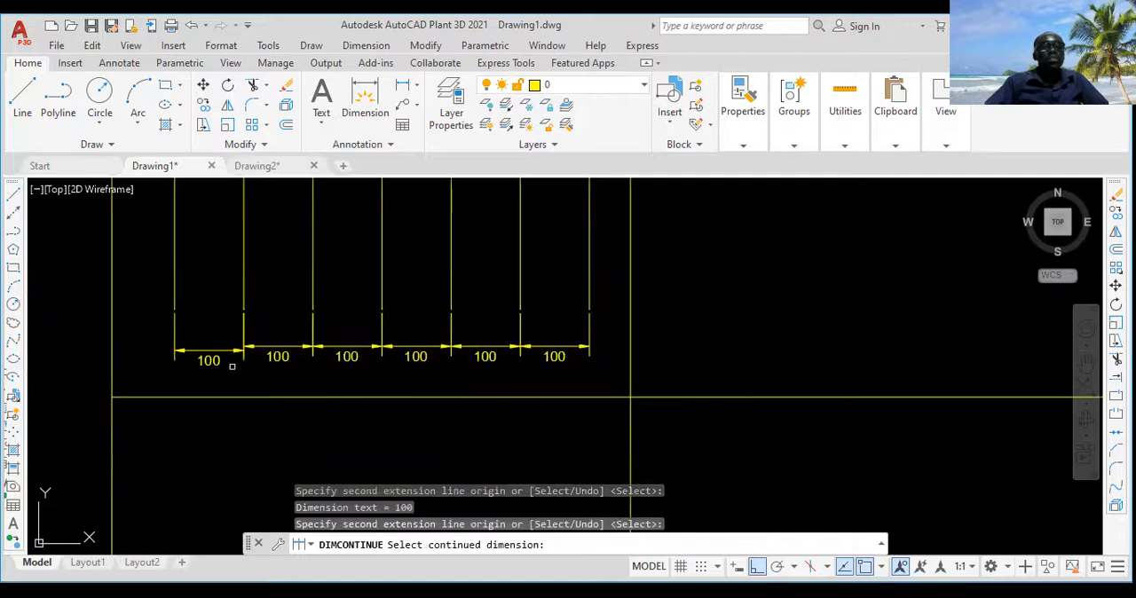
pyautogui.scroll(-5, 228, 364)
pyautogui.scroll(2, 230, 357)
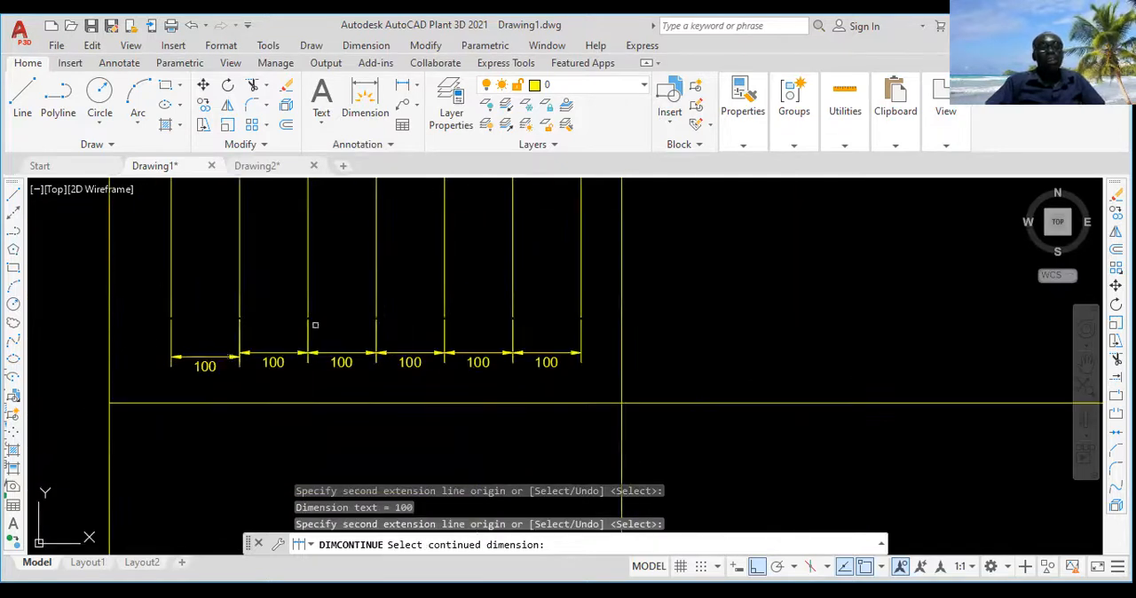
pyautogui.scroll(-2, 231, 335)
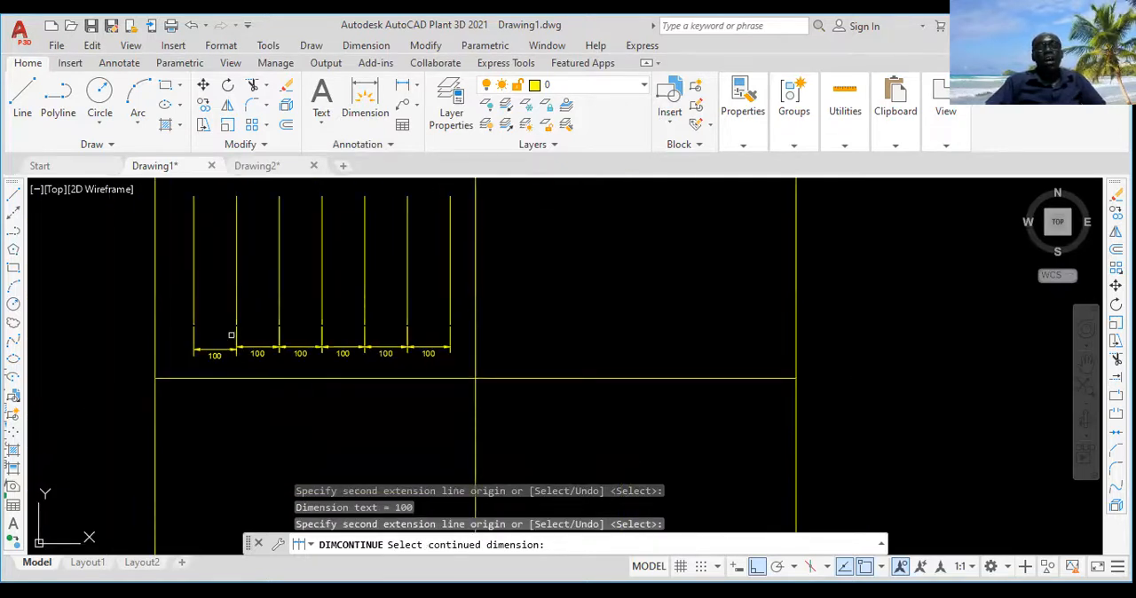
# Step: End the continued dimensioning and examine the evenly spaced, dimensioned lines in the upper-left cell
pyautogui.press('Escape')
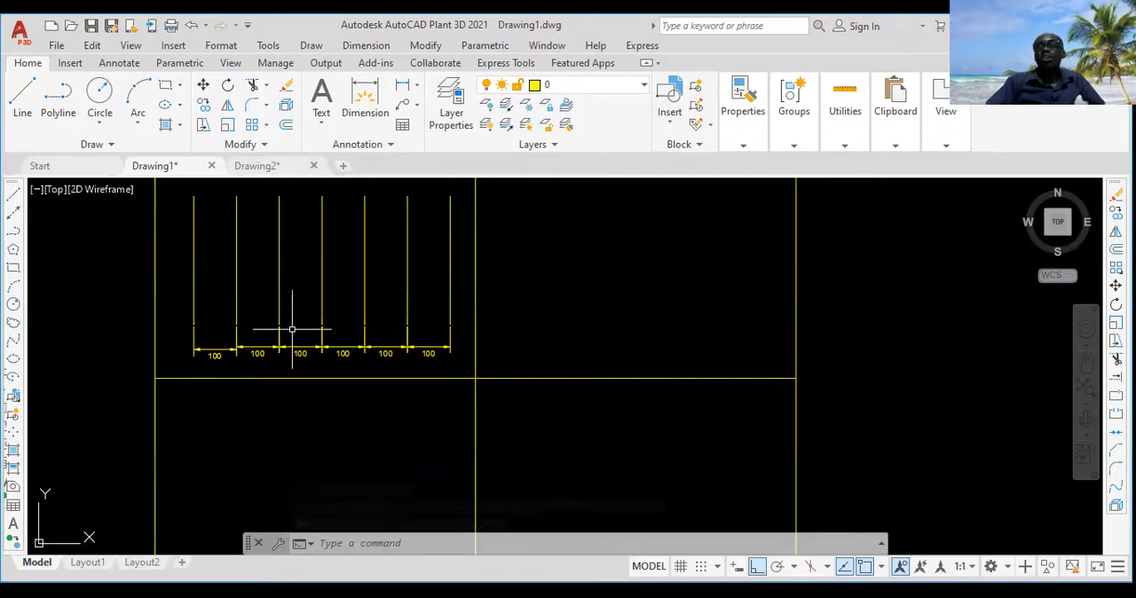
pyautogui.scroll(-4, 292, 329)
pyautogui.scroll(4, 292, 329)
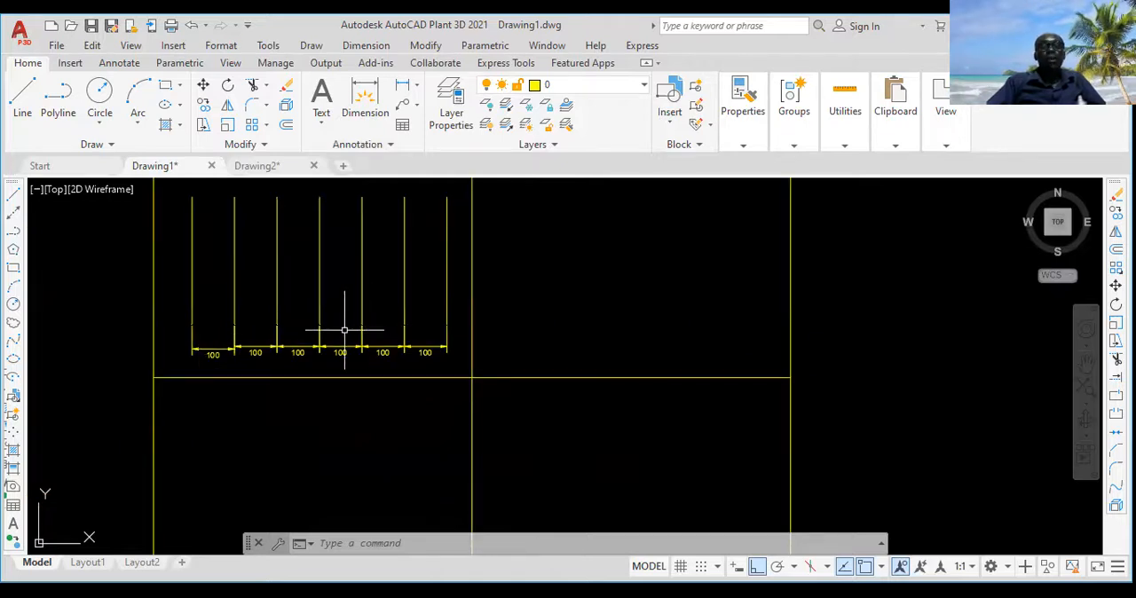
pyautogui.scroll(-3, 391, 325)
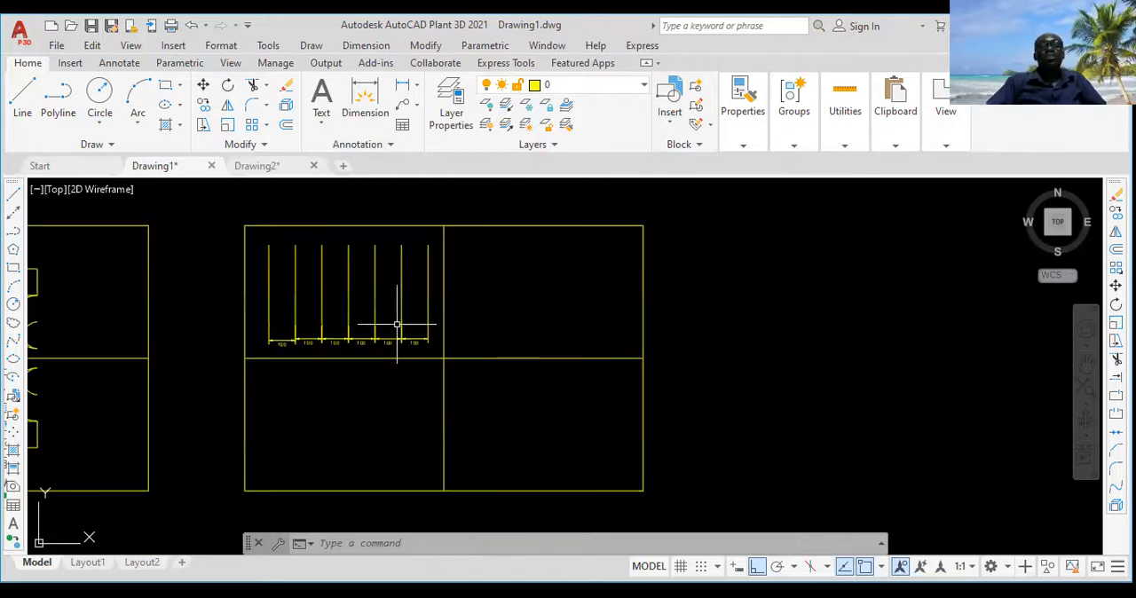
pyautogui.scroll(3, 371, 323)
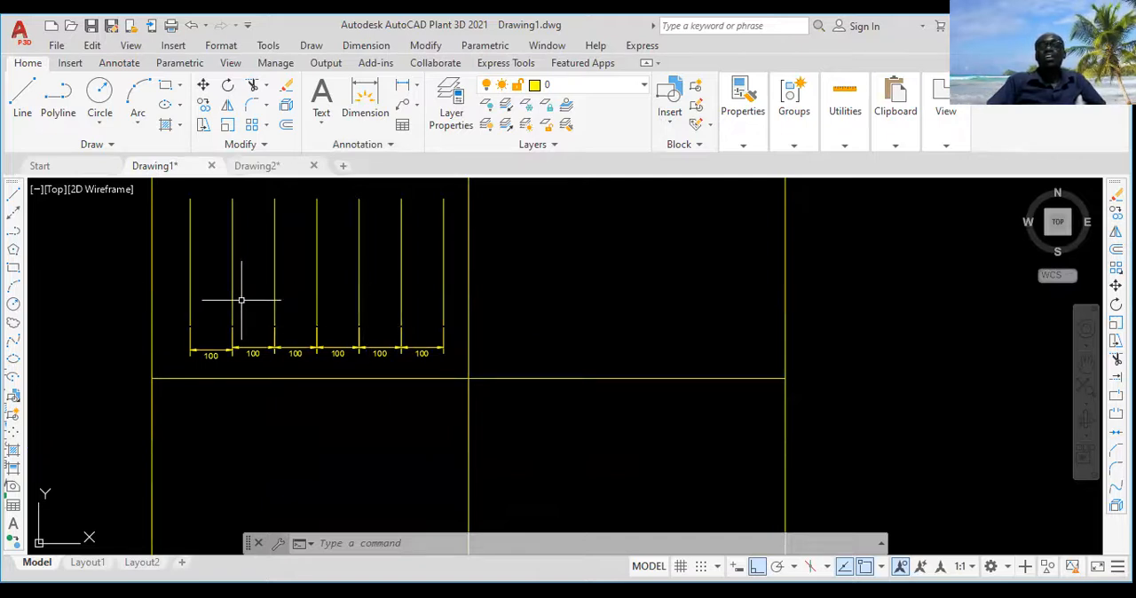
pyautogui.scroll(-2, 261, 303)
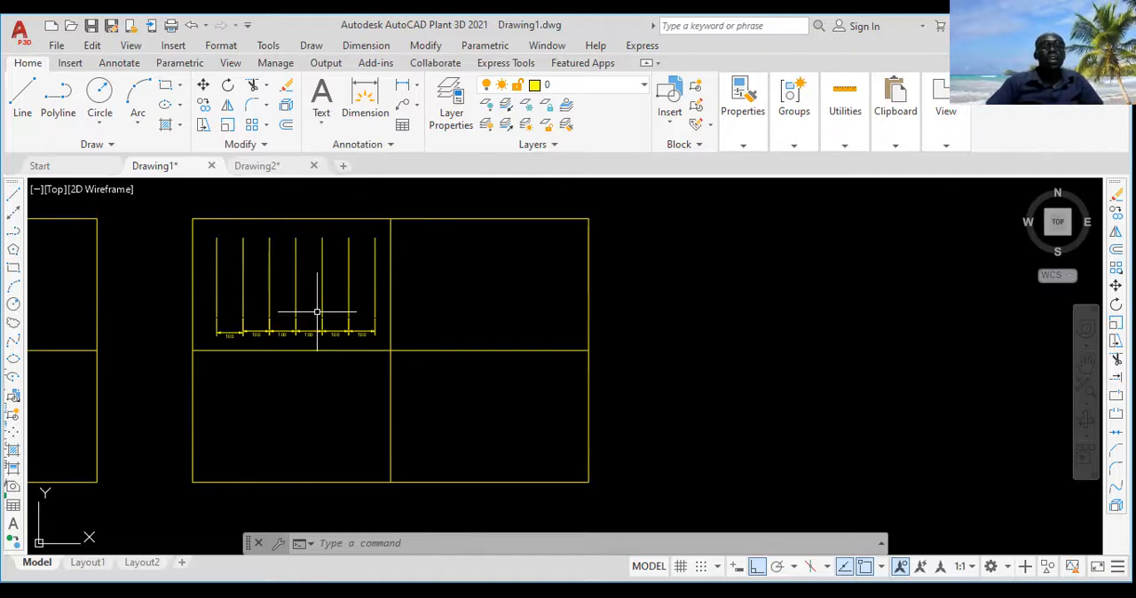
pyautogui.scroll(1, 280, 335)
pyautogui.scroll(-2, 281, 334)
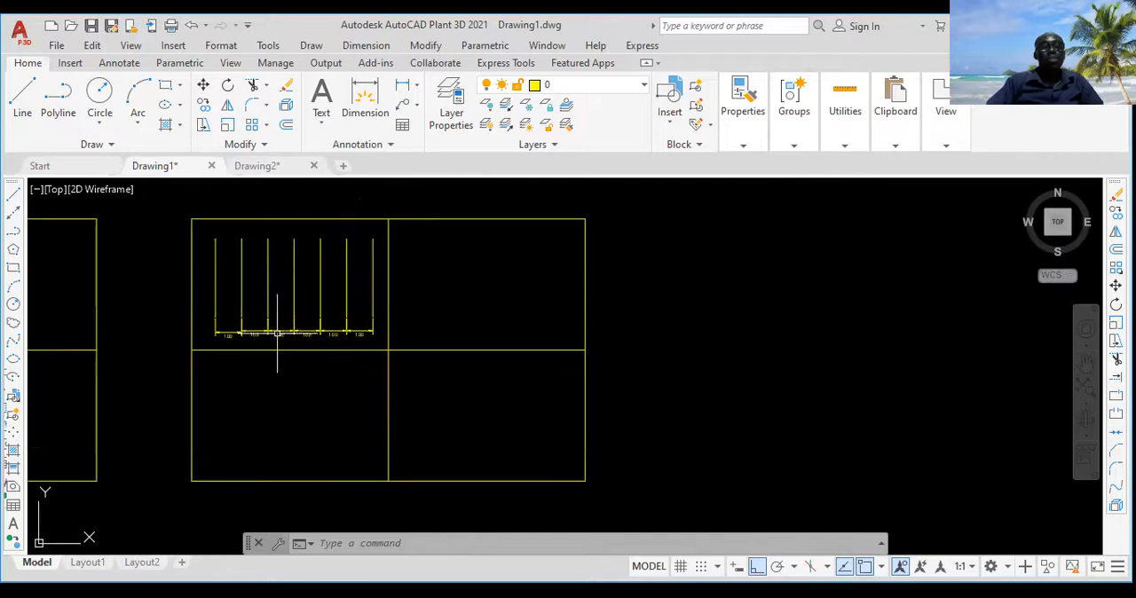
# Step: Draw a circle with a radius of 50 near the middle of the upper-right cell
pyautogui.click(100, 96)
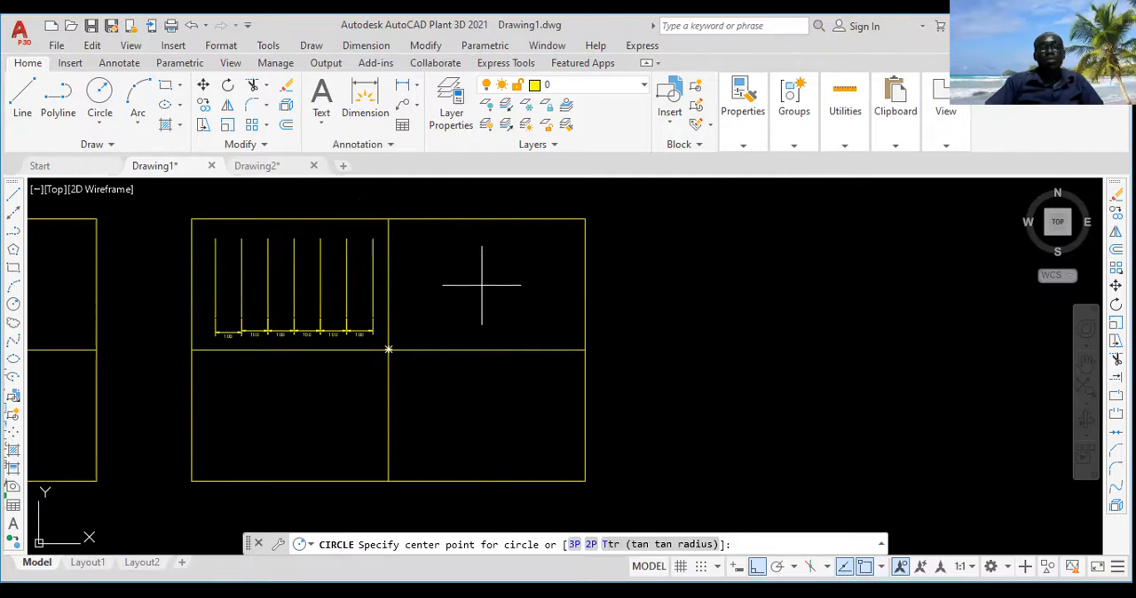
pyautogui.click(99, 94)
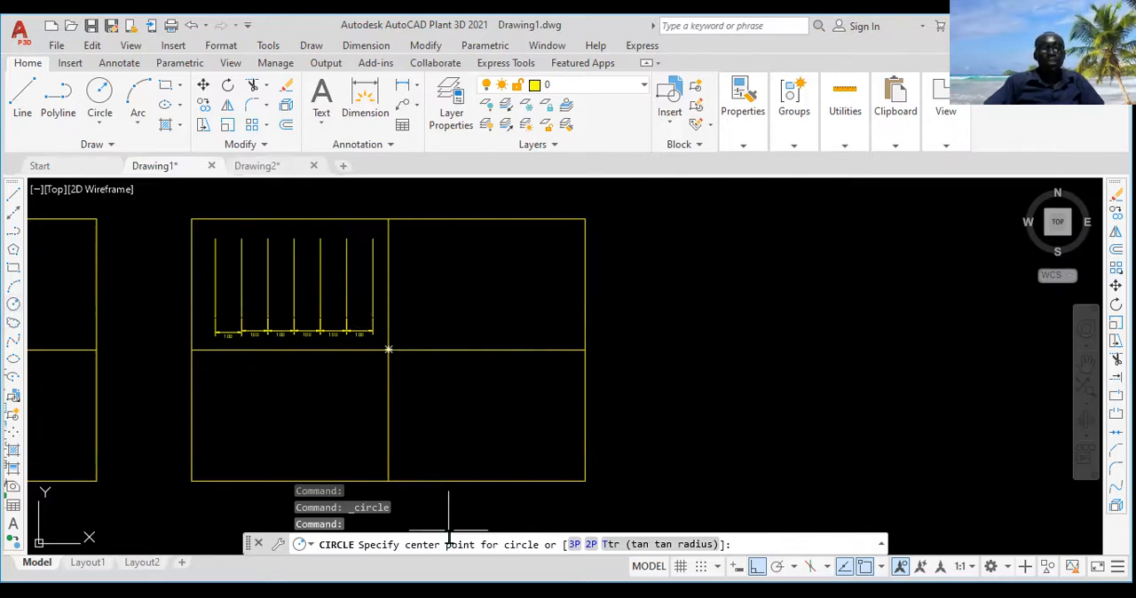
pyautogui.click(479, 284)
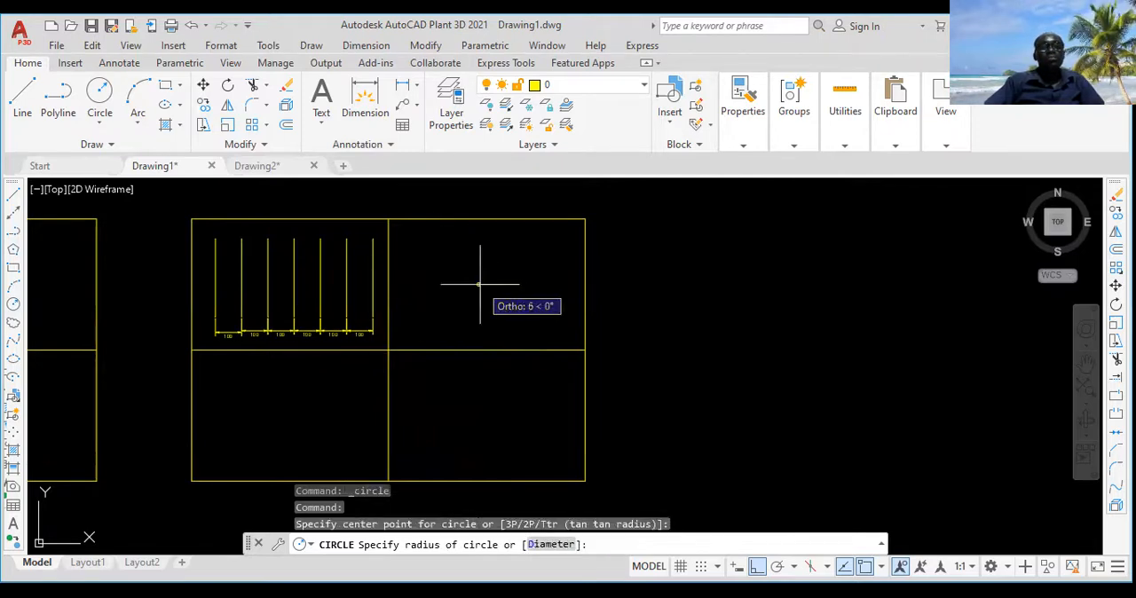
pyautogui.scroll(2, 479, 285)
pyautogui.scroll(2, 480, 284)
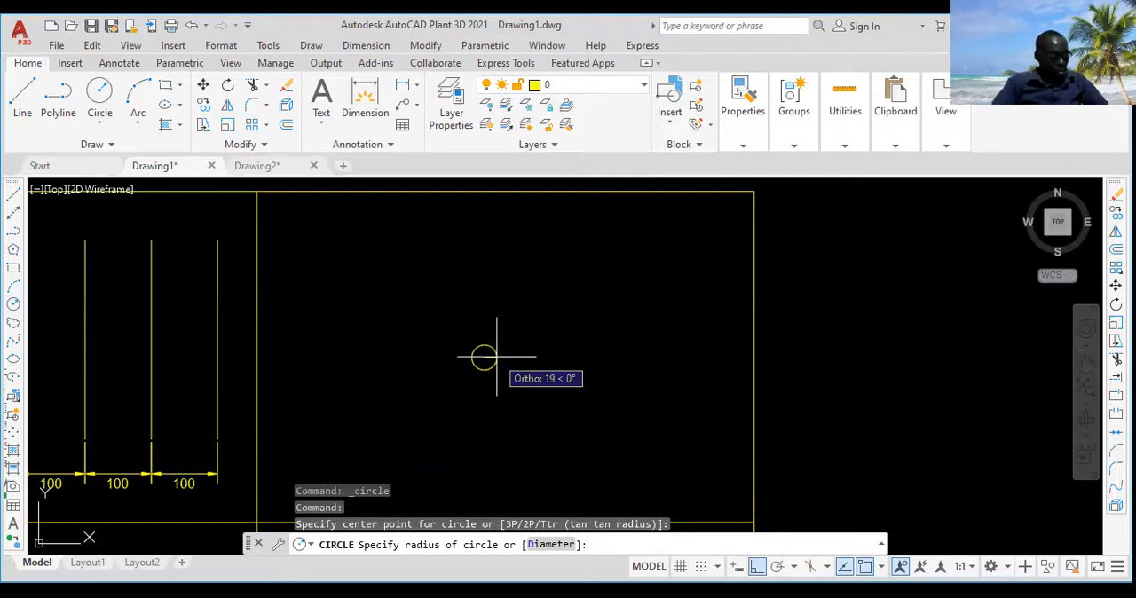
pyautogui.write('50')
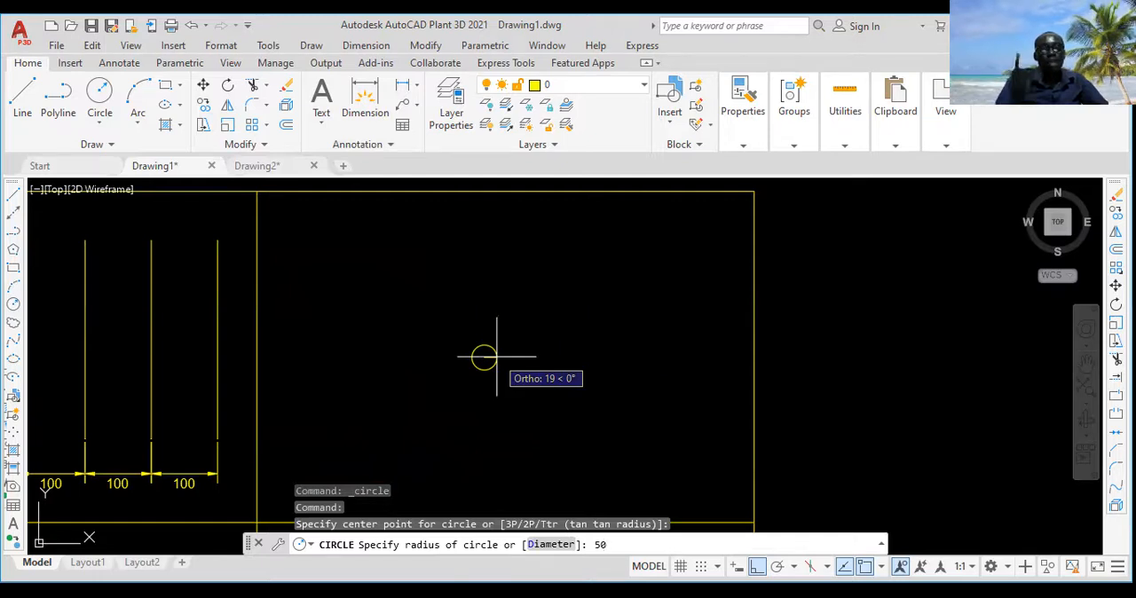
pyautogui.press('Return')
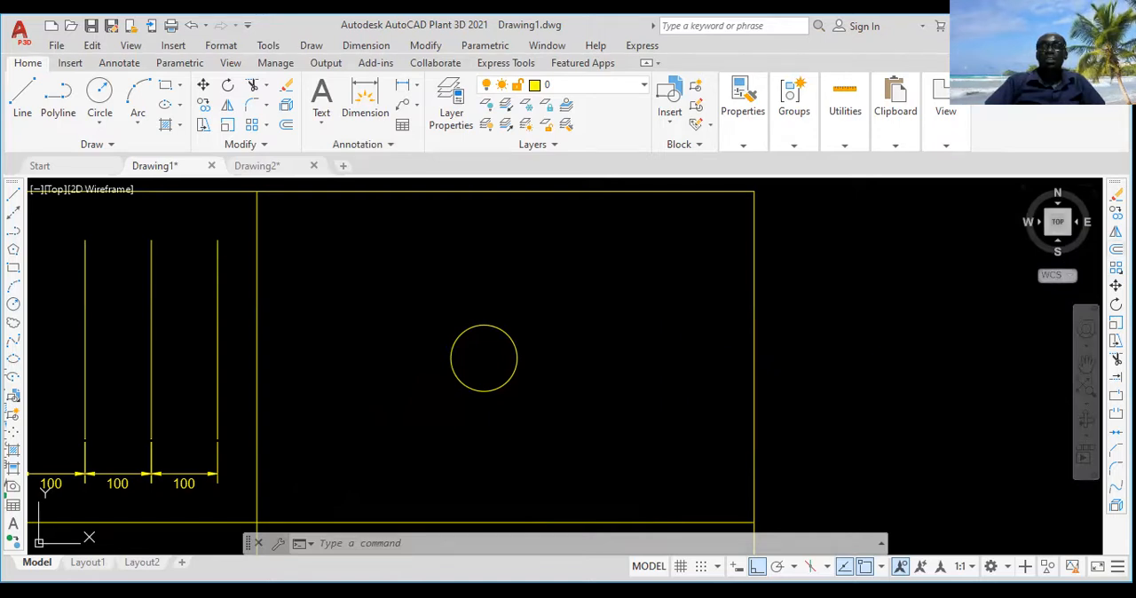
# Step: Minimize the ribbon to its tabs and offset the circle in the upper-right cell outward by 100
pyautogui.write('o')
pyautogui.press('Return')
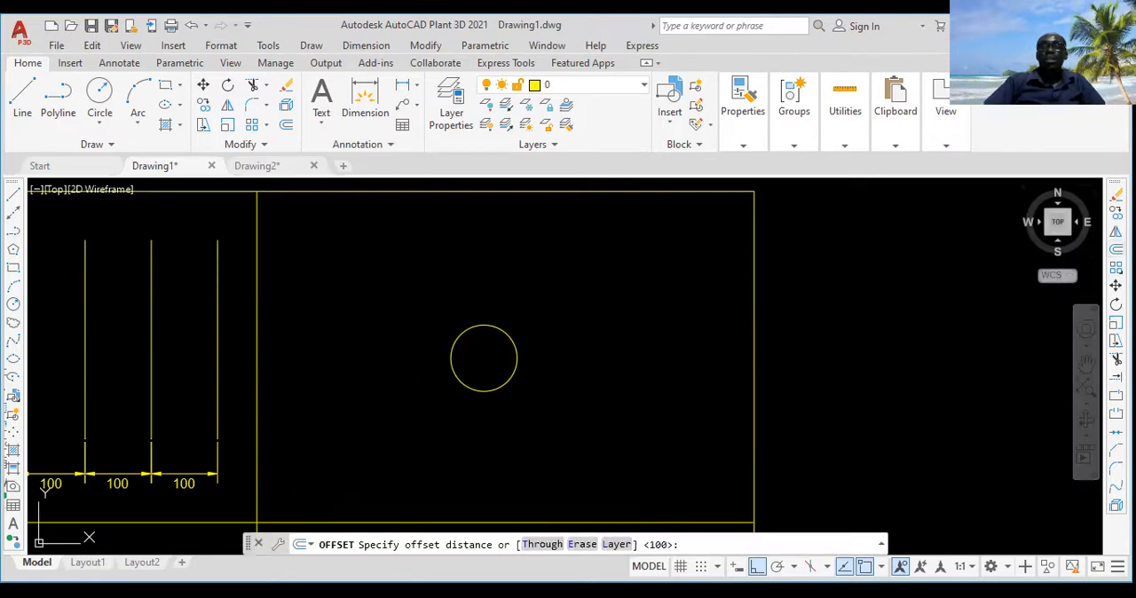
pyautogui.click(658, 64)
pyautogui.click(711, 86)
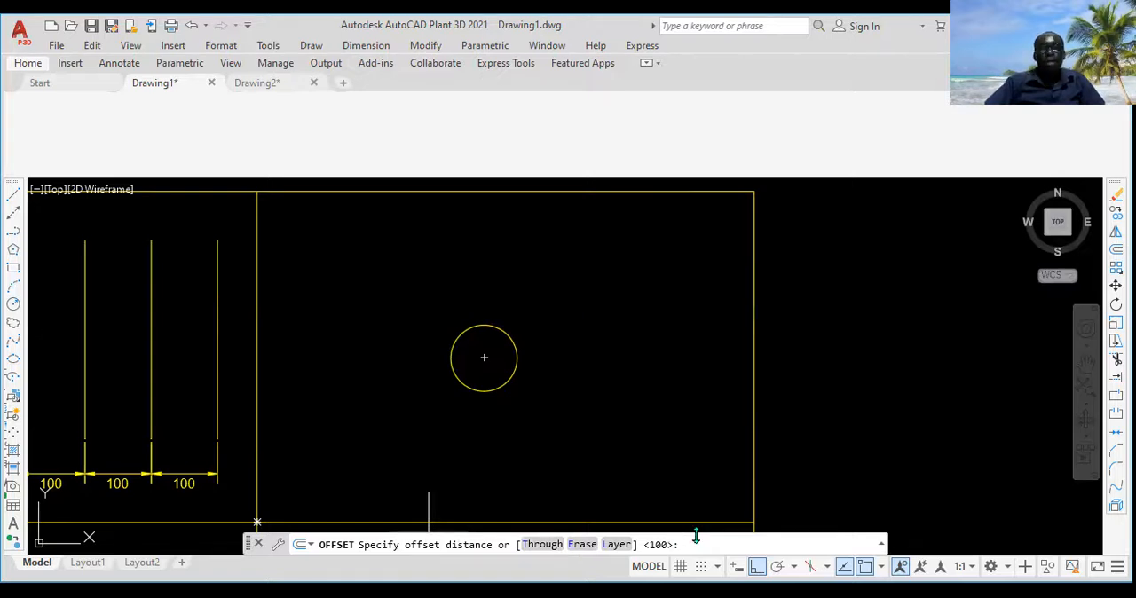
pyautogui.press('Return')
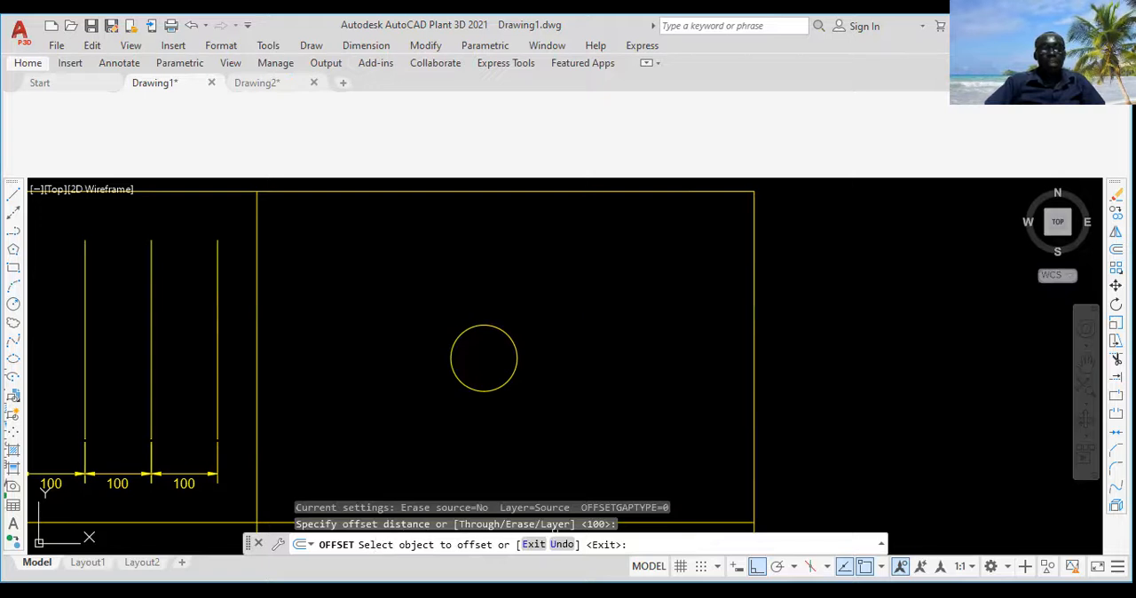
pyautogui.click(517, 358)
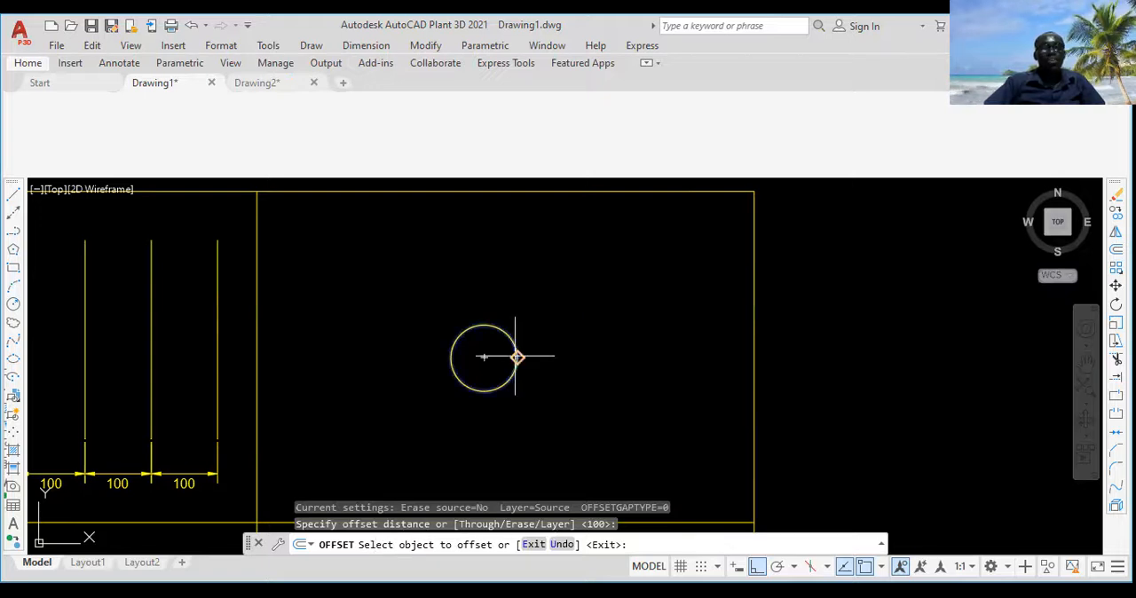
pyautogui.click(516, 358)
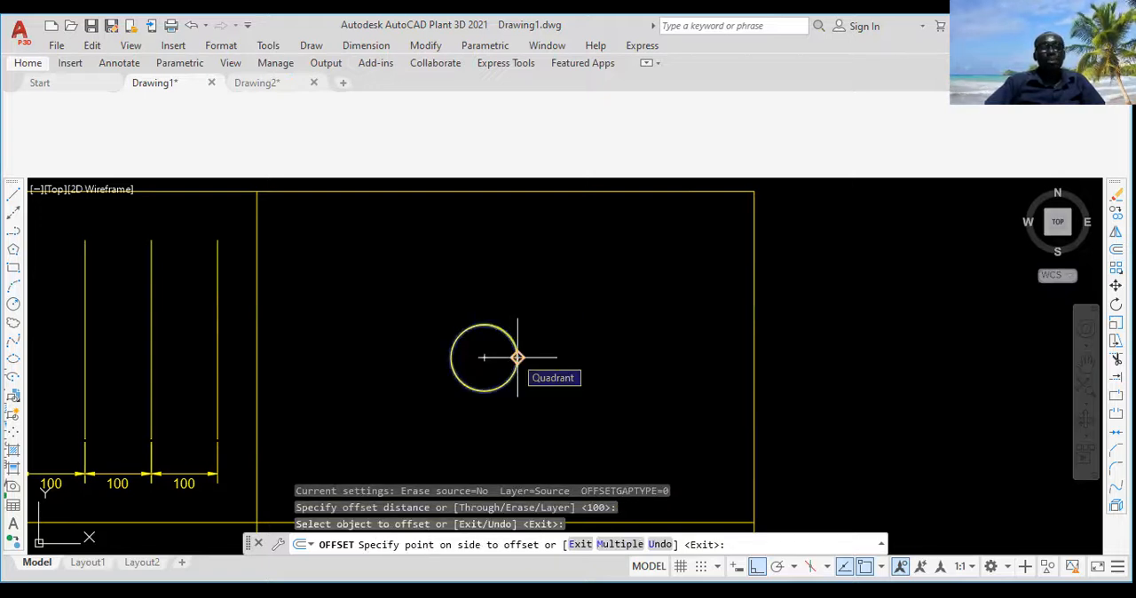
pyautogui.click(585, 326)
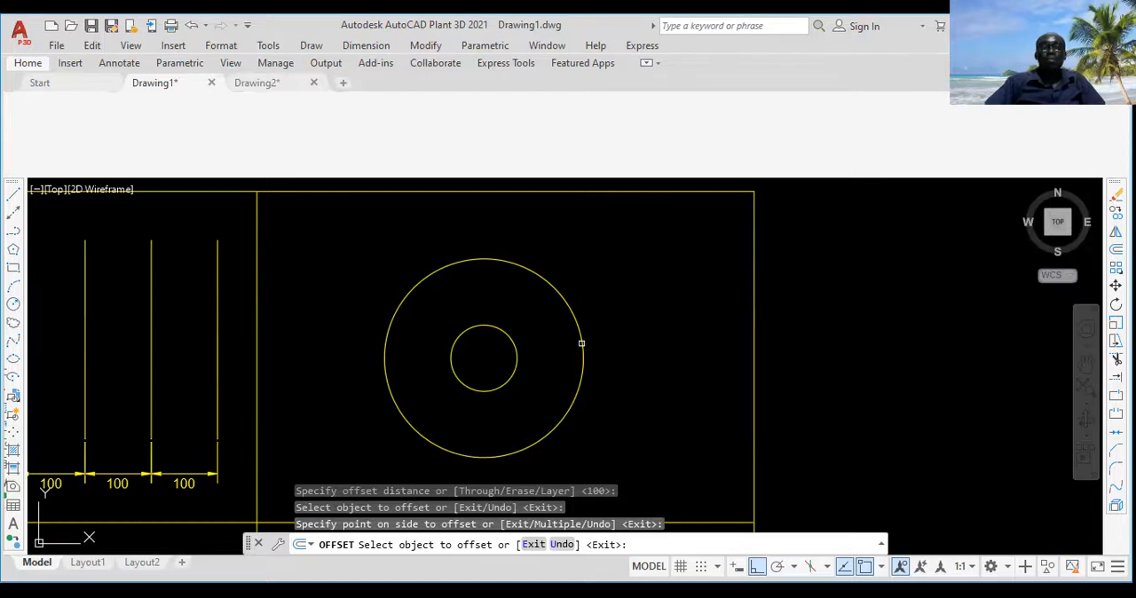
# Step: Offset the larger circle outward by another 100 to add a third concentric circle, and end the Offset command
pyautogui.click(581, 344)
pyautogui.click(627, 310)
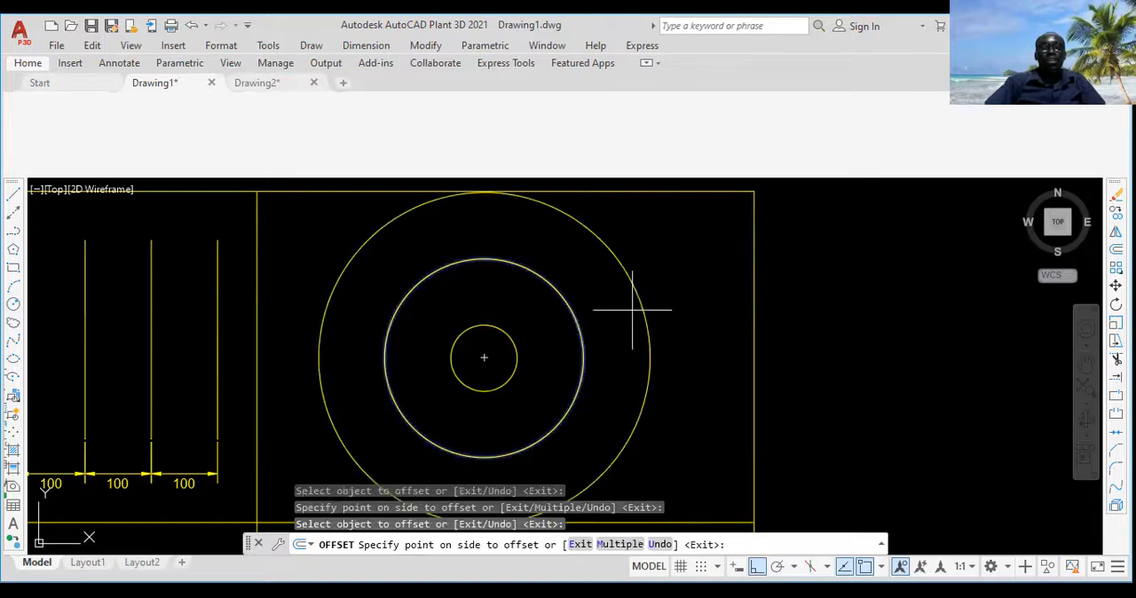
pyautogui.scroll(-2, 633, 310)
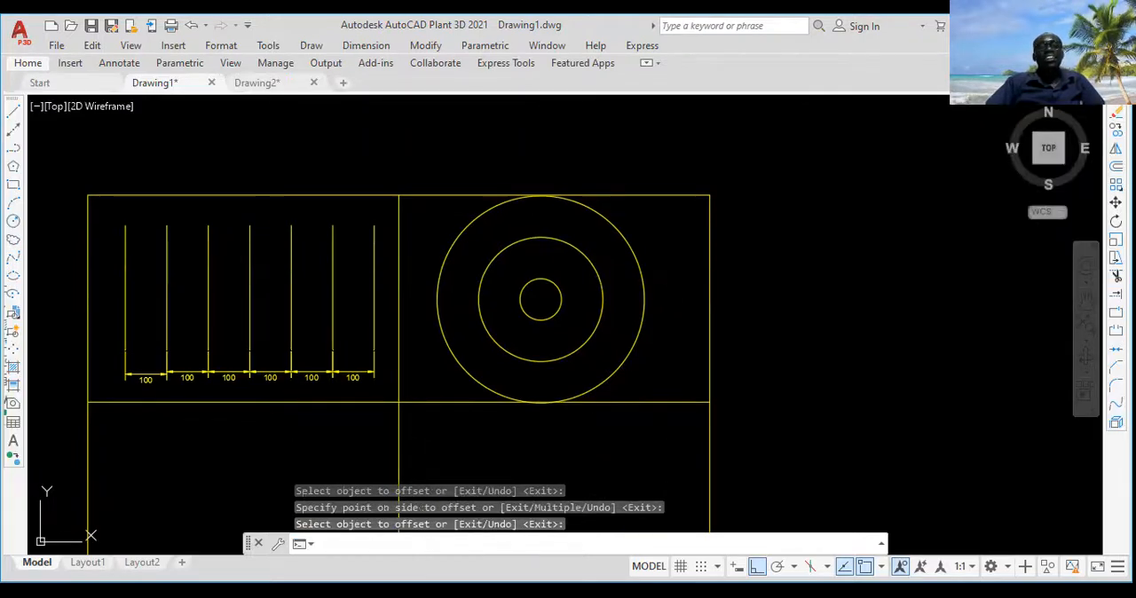
pyautogui.press('Return')
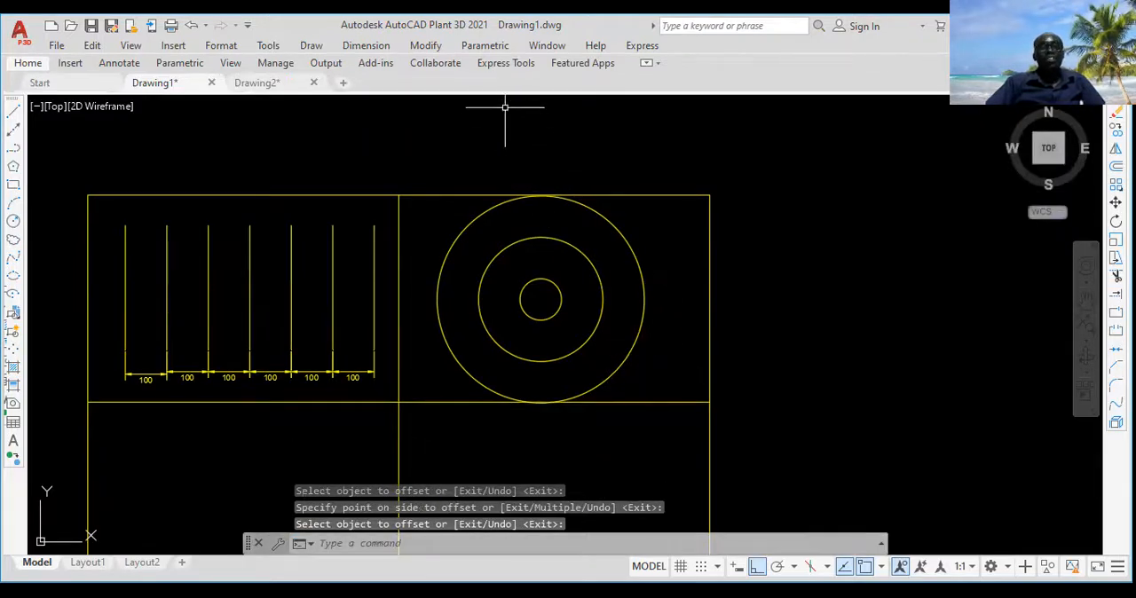
pyautogui.moveTo(648, 249); pyautogui.dragTo(655, 185, button='middle')
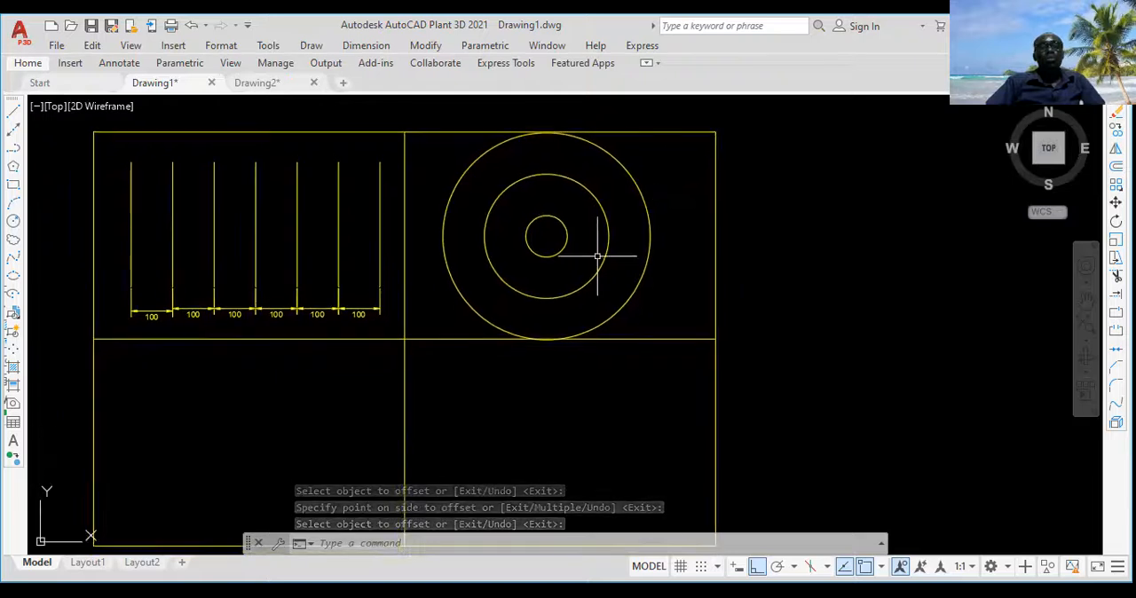
pyautogui.moveTo(598, 257); pyautogui.dragTo(600, 232, button='middle')
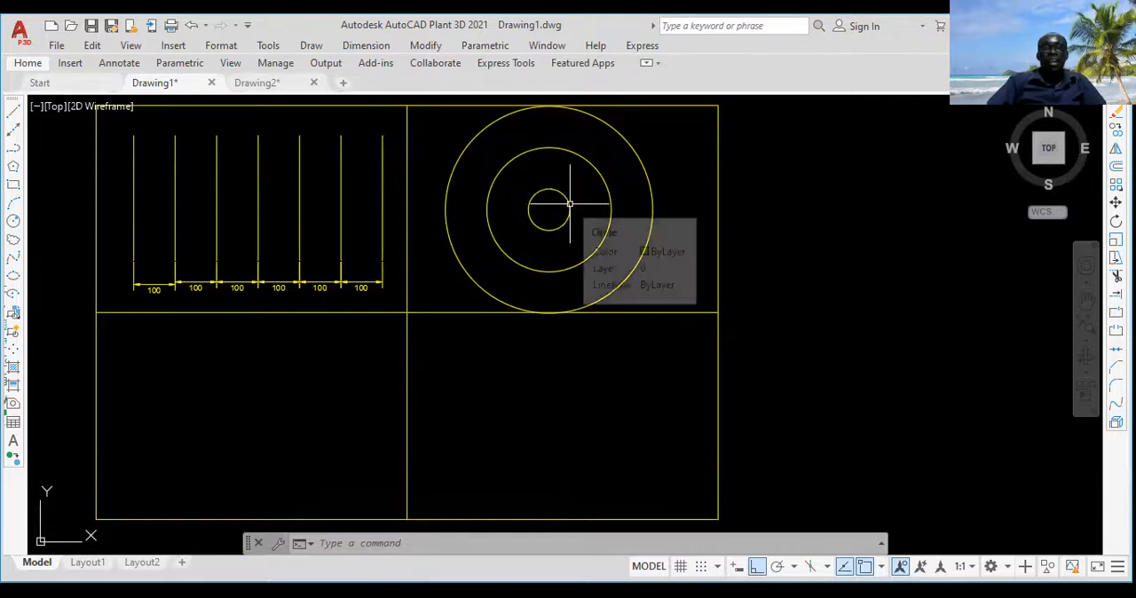
pyautogui.click(570, 204)
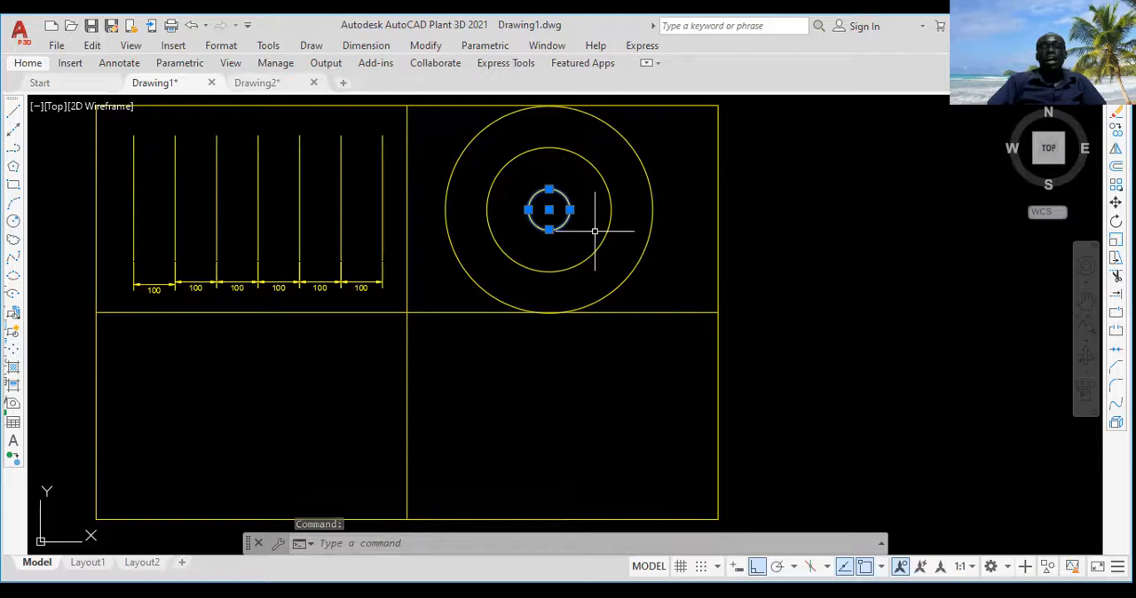
pyautogui.rightClick(595, 220)
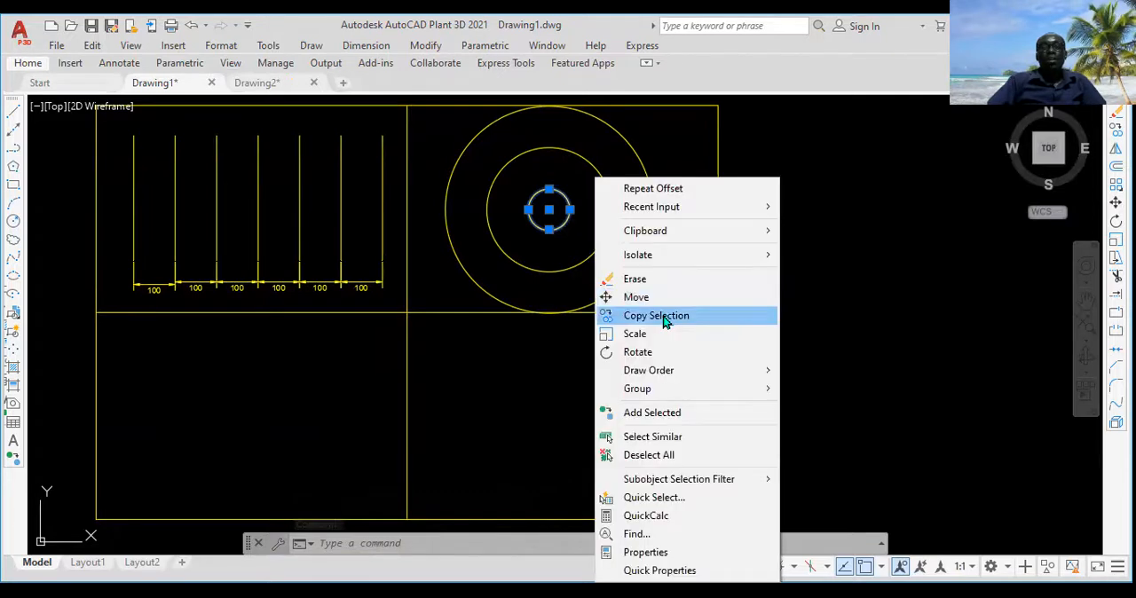
pyautogui.click(540, 227)
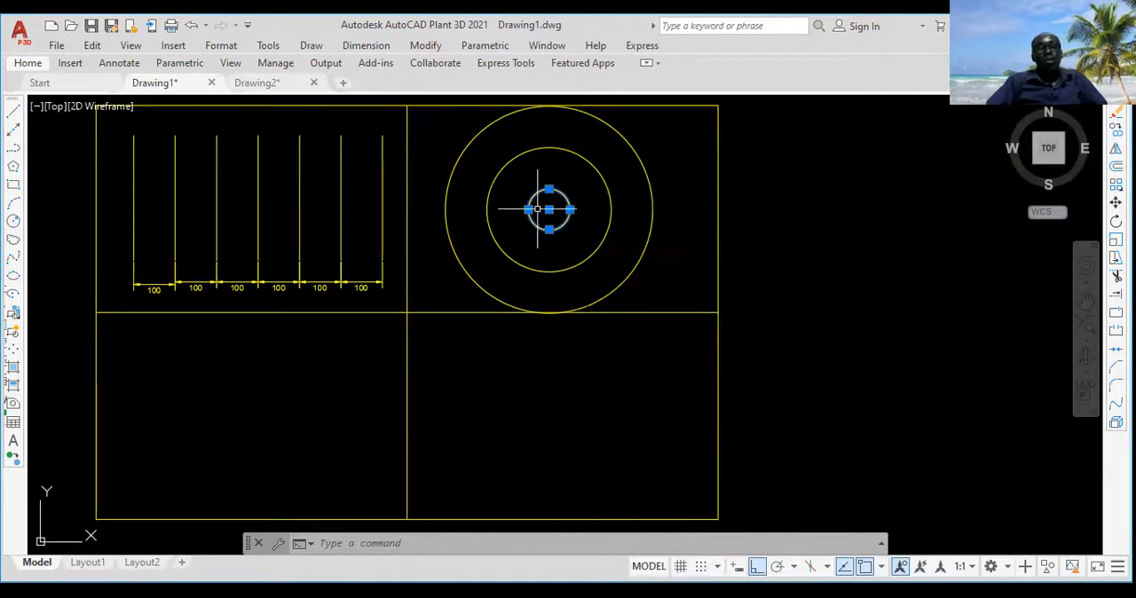
pyautogui.press('Escape')
# Step: Copy the middle concentric circle straight down into the lower-right cell
pyautogui.click(611, 210)
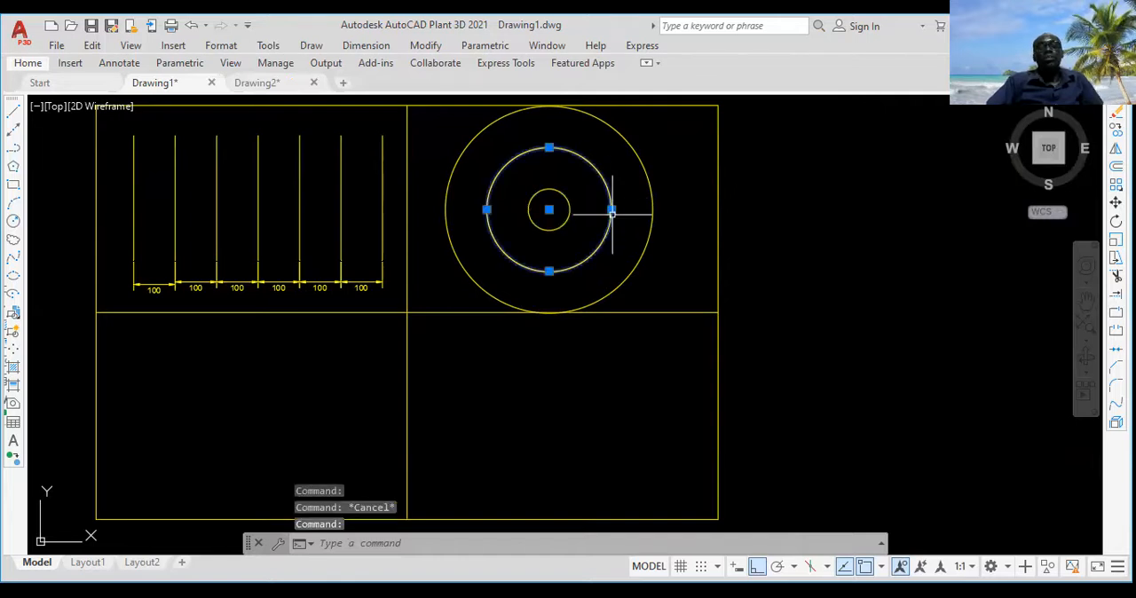
pyautogui.rightClick(662, 185)
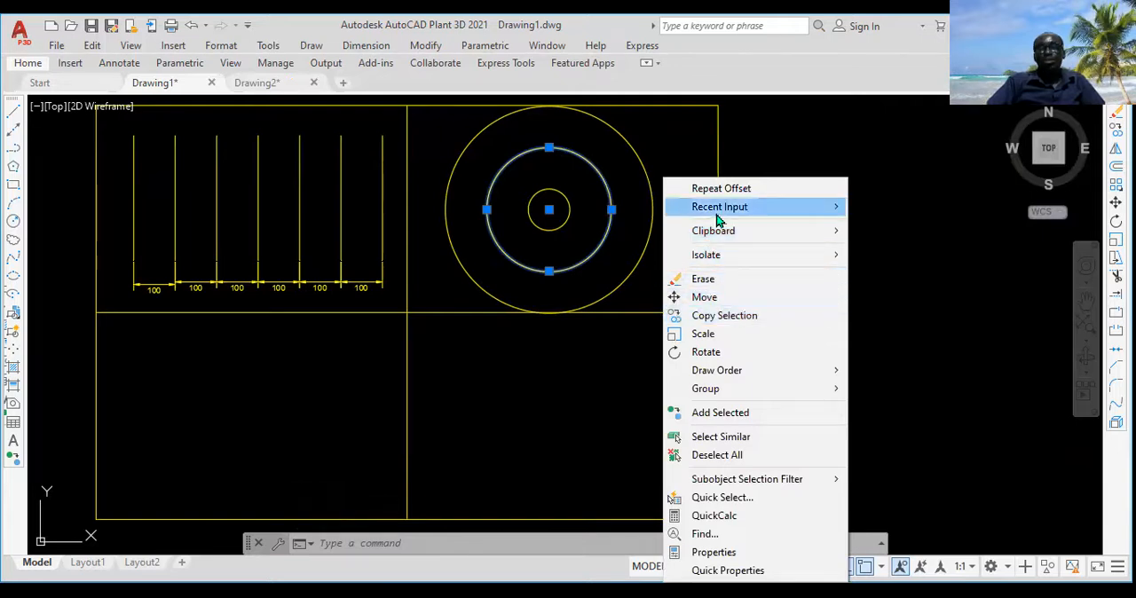
pyautogui.click(736, 321)
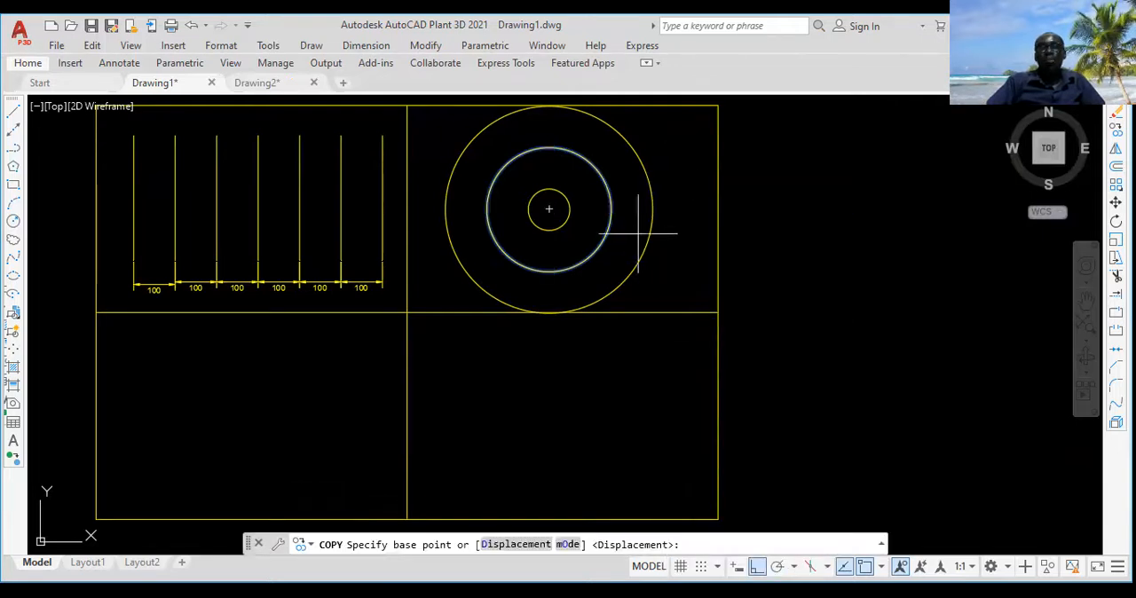
pyautogui.click(679, 186)
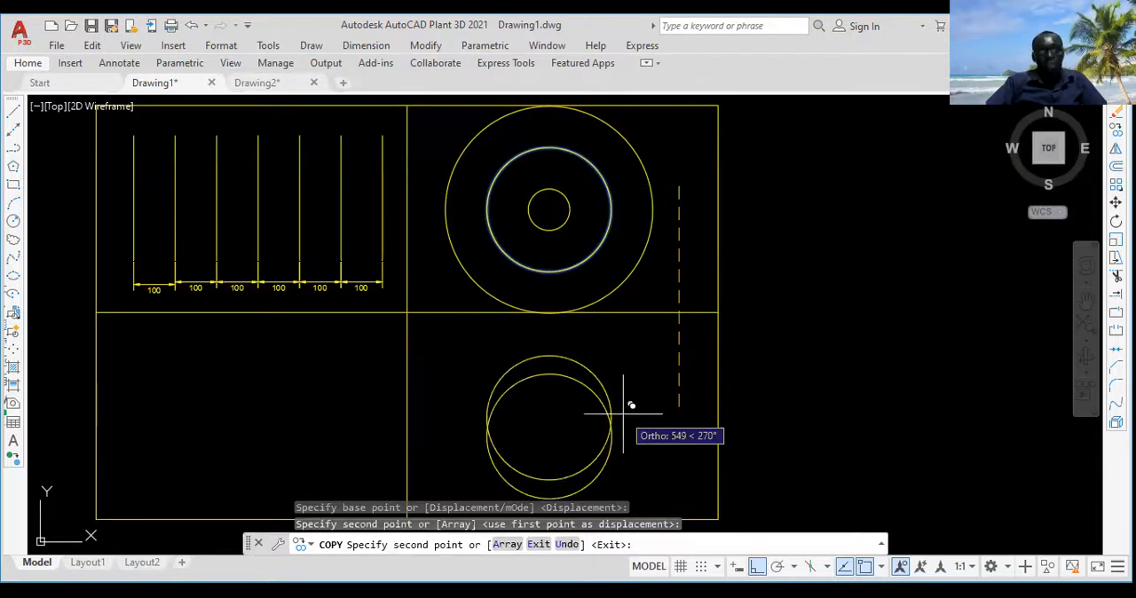
pyautogui.press('Return')
# Step: Offset the copied circle in the lower-right cell inward by a distance of 20
pyautogui.moveTo(617, 414); pyautogui.dragTo(614, 352, button='middle')
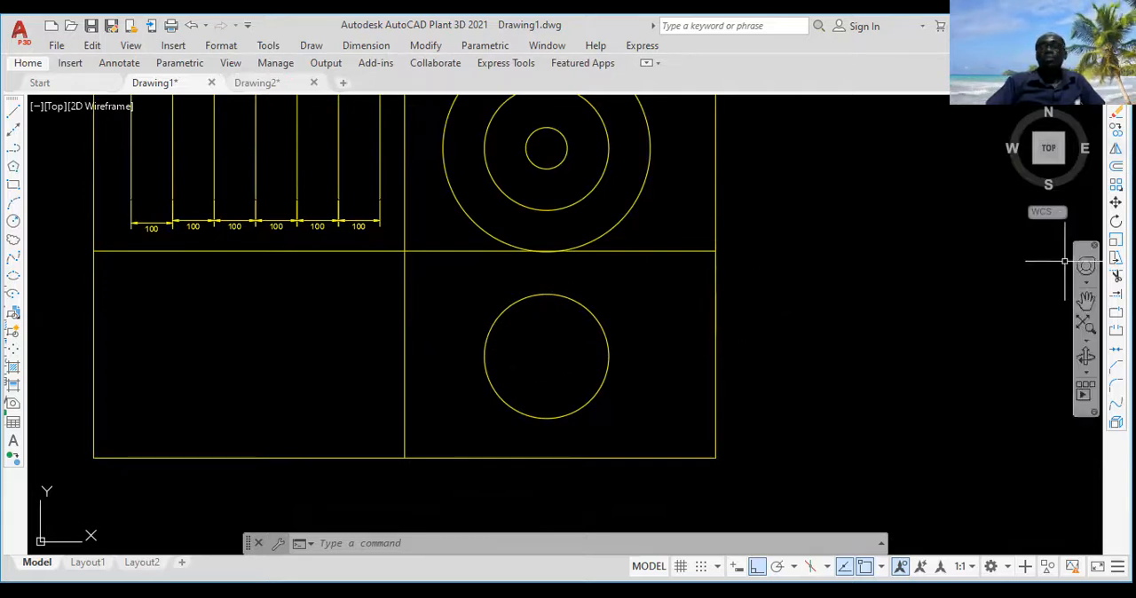
pyautogui.write('o')
pyautogui.press('Return')
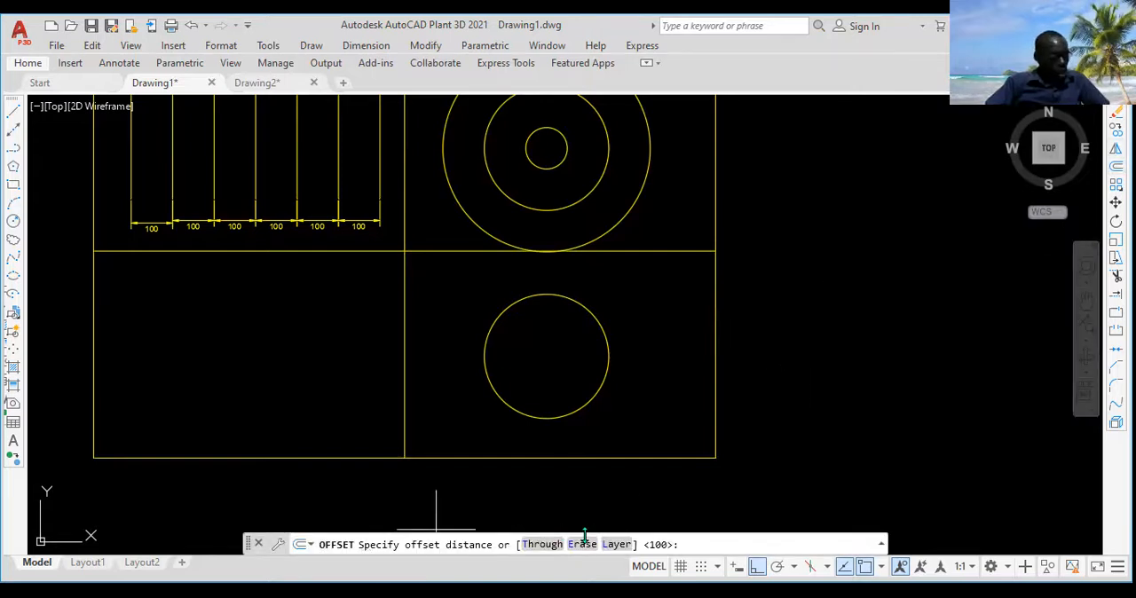
pyautogui.write('20')
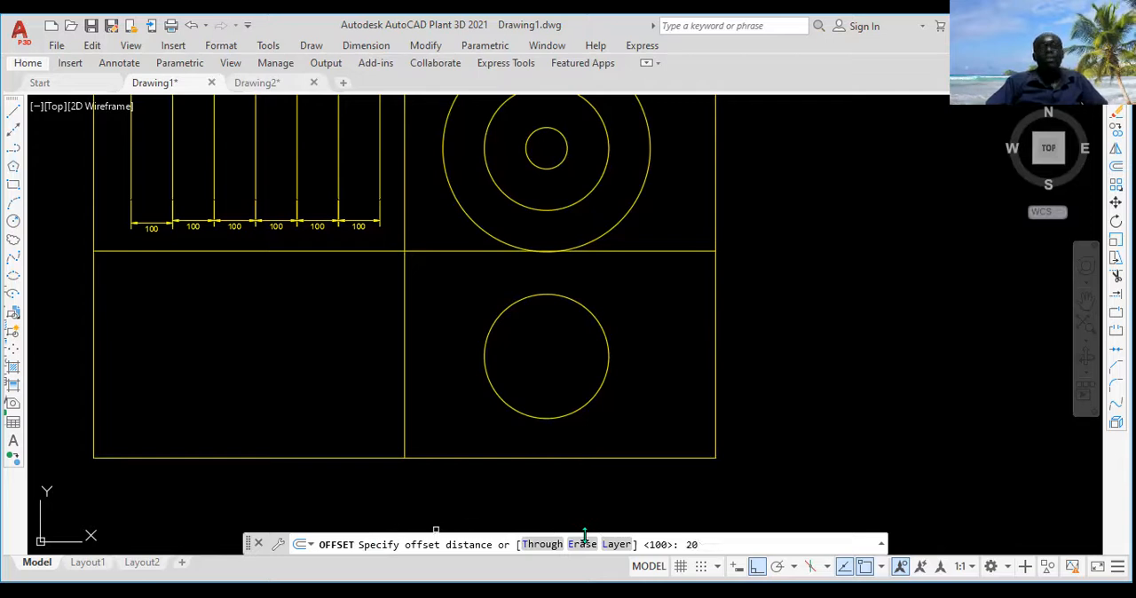
pyautogui.press('Return')
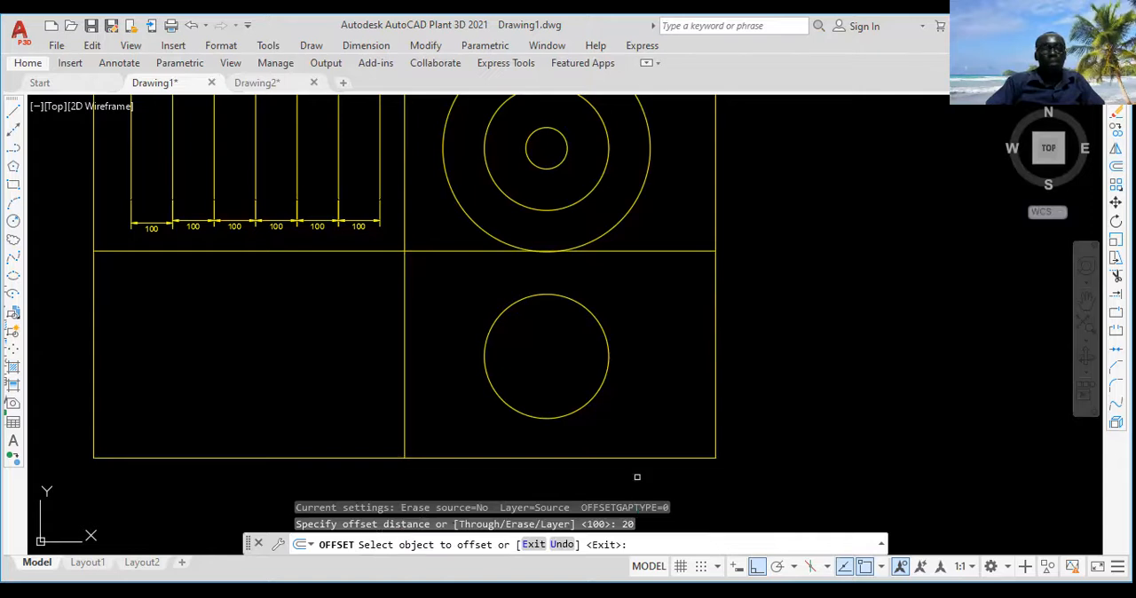
pyautogui.click(608, 369)
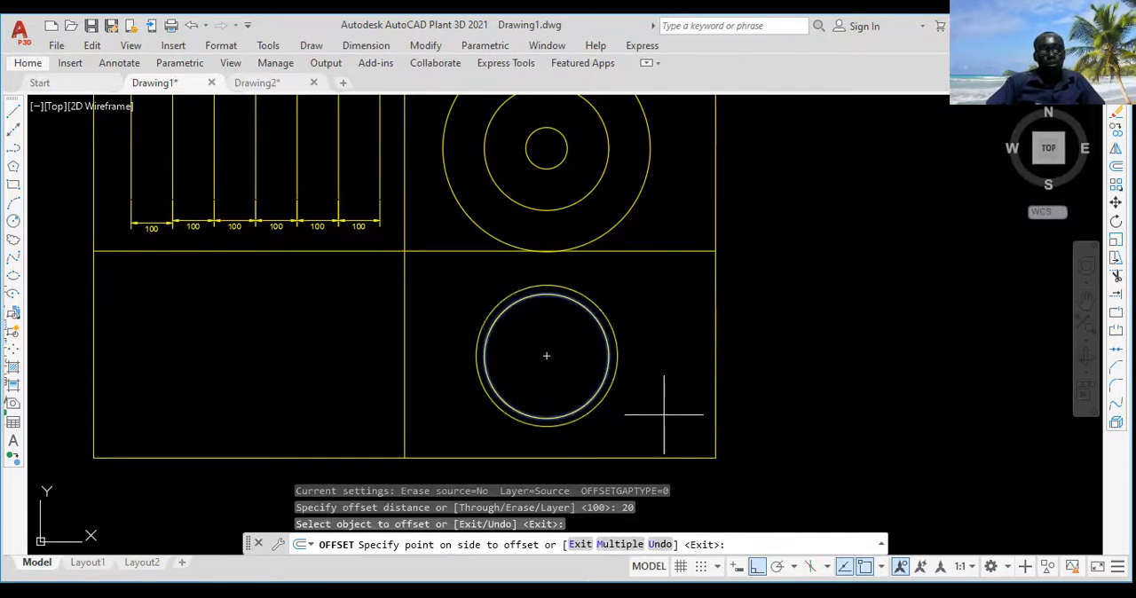
pyautogui.click(546, 357)
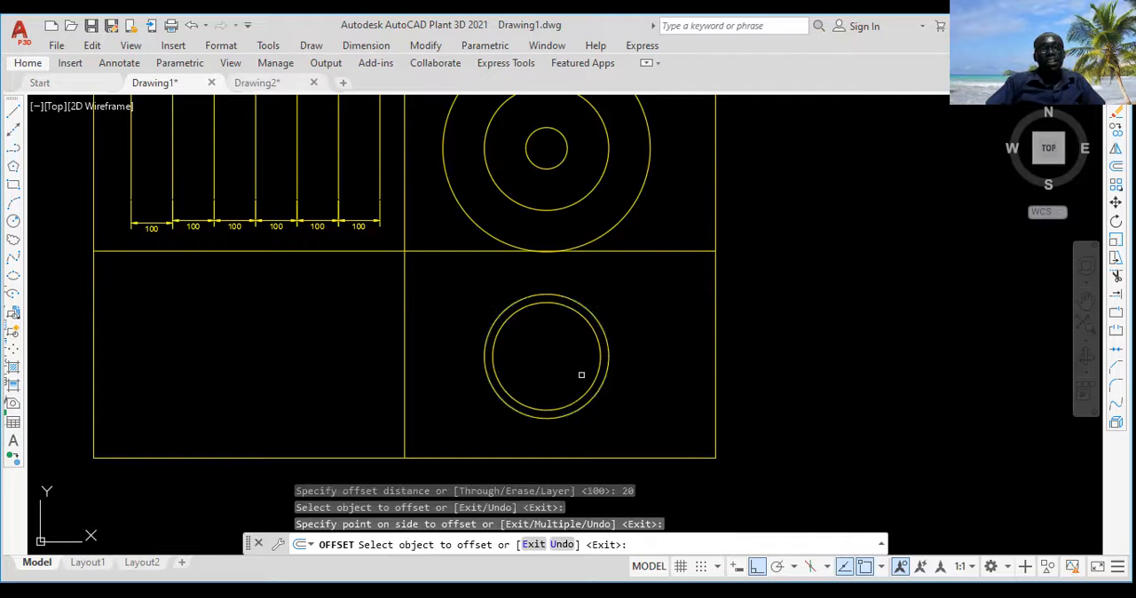
# Step: Offset the innermost circle inward by 20 four more times, each time using the newest circle
pyautogui.click(600, 371)
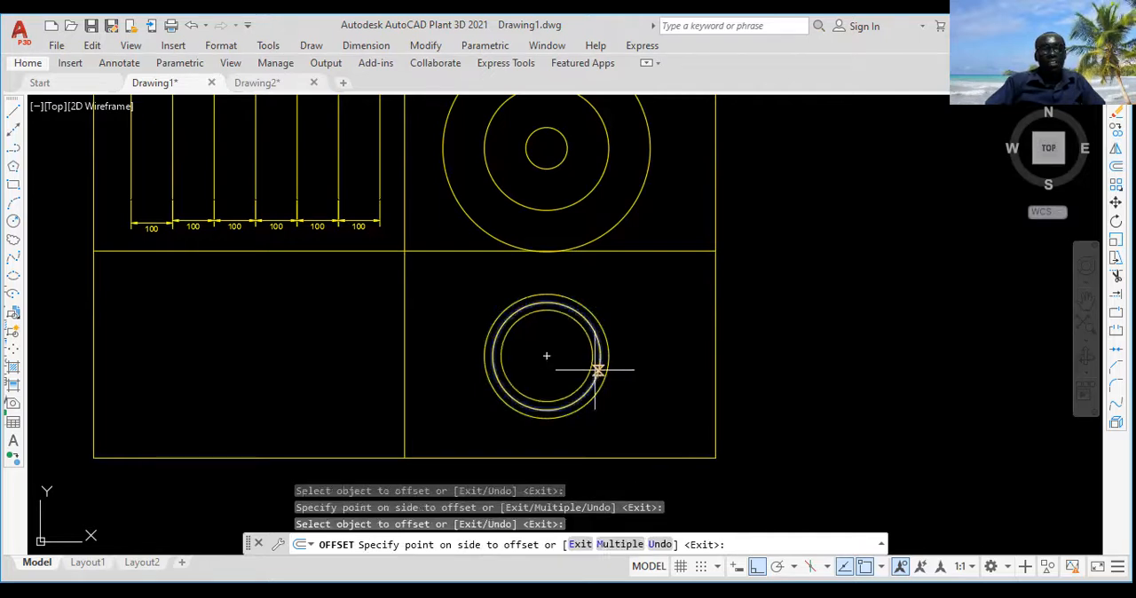
pyautogui.click(545, 373)
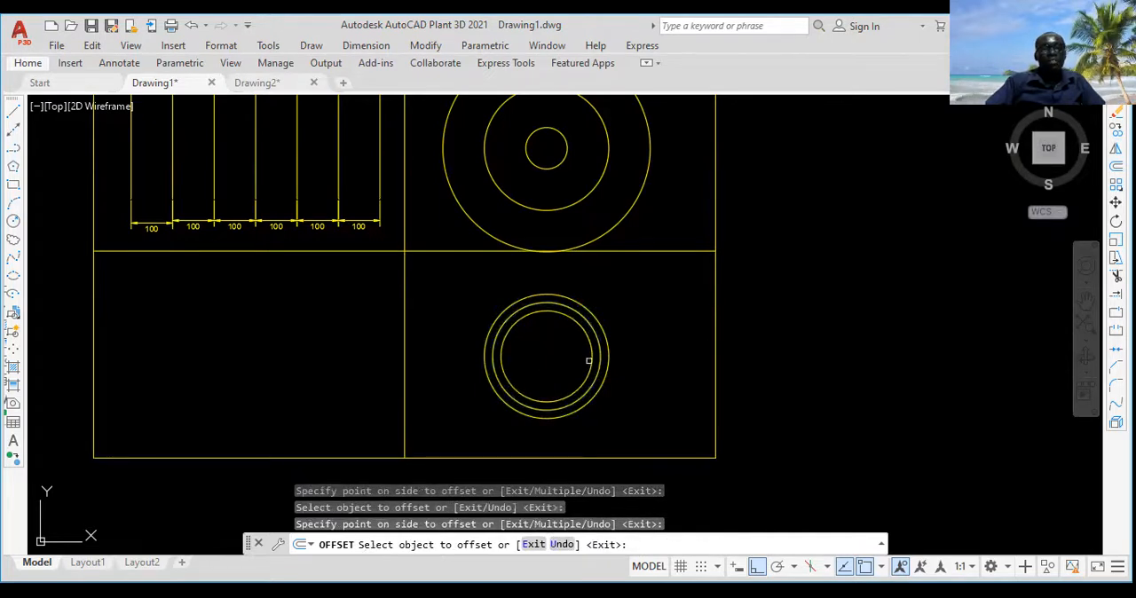
pyautogui.click(591, 357)
pyautogui.click(568, 359)
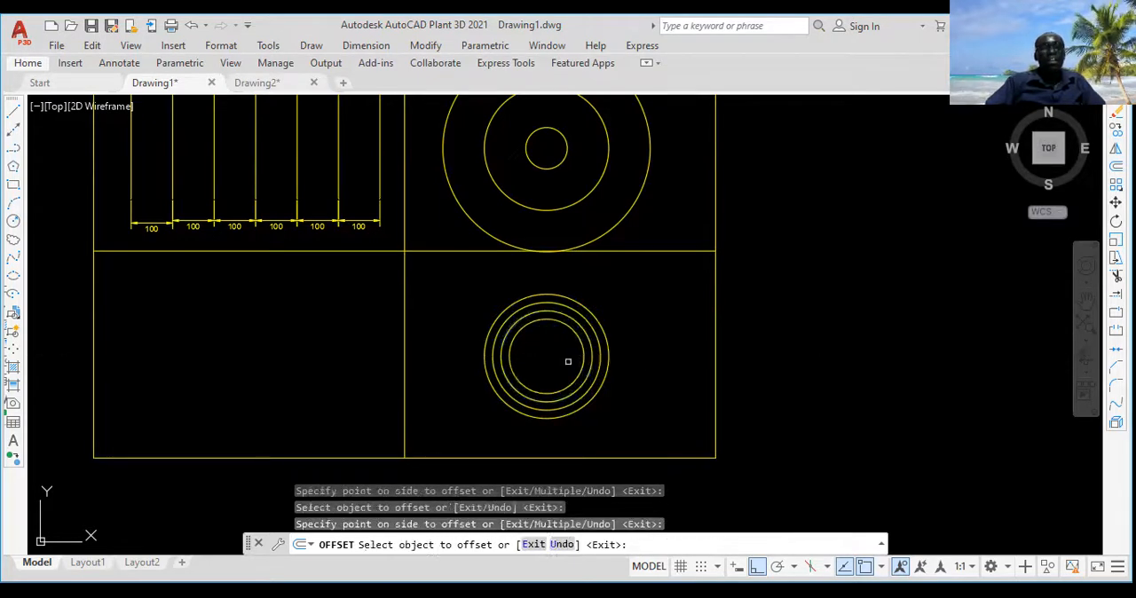
pyautogui.click(584, 356)
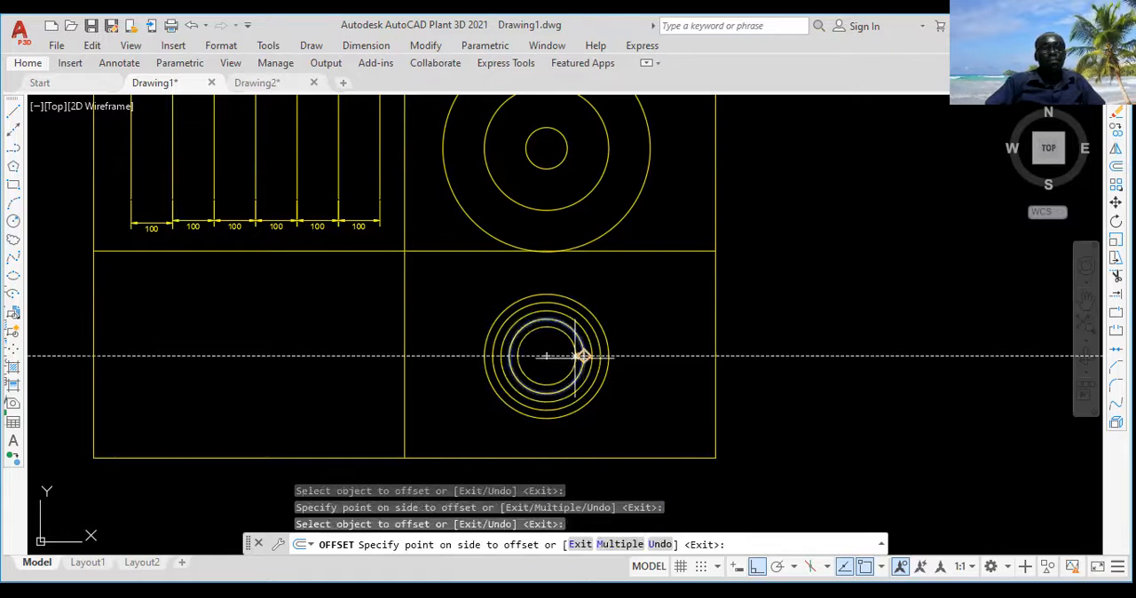
pyautogui.click(581, 357)
pyautogui.click(574, 355)
pyautogui.click(538, 362)
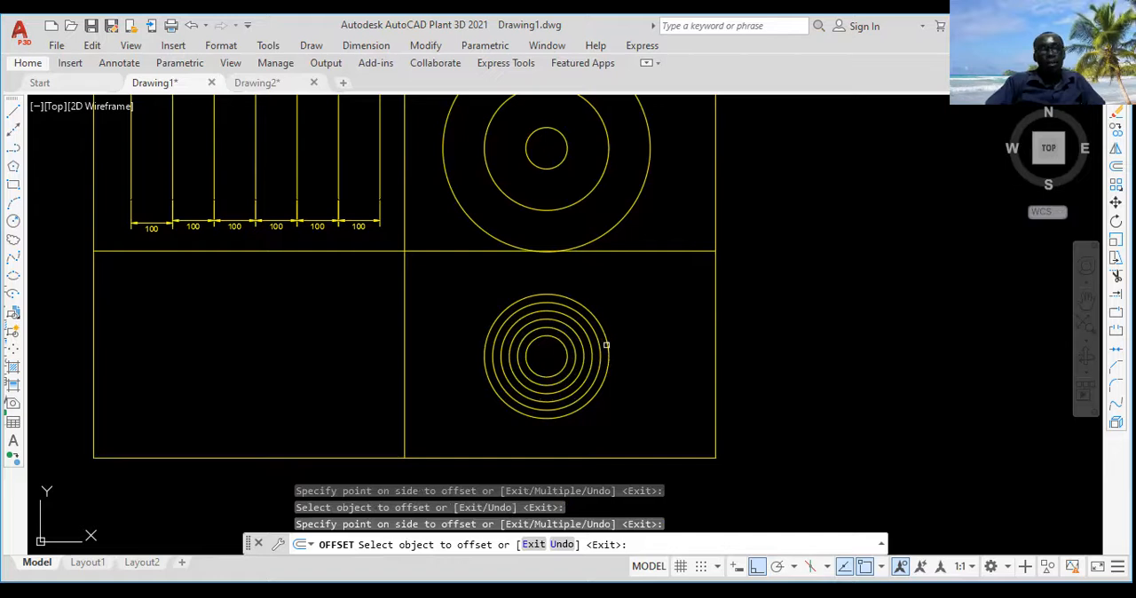
# Step: Offset the outermost circle in the lower-right cell outward by 20 four times in succession, and end the Offset command
pyautogui.scroll(2, 609, 354)
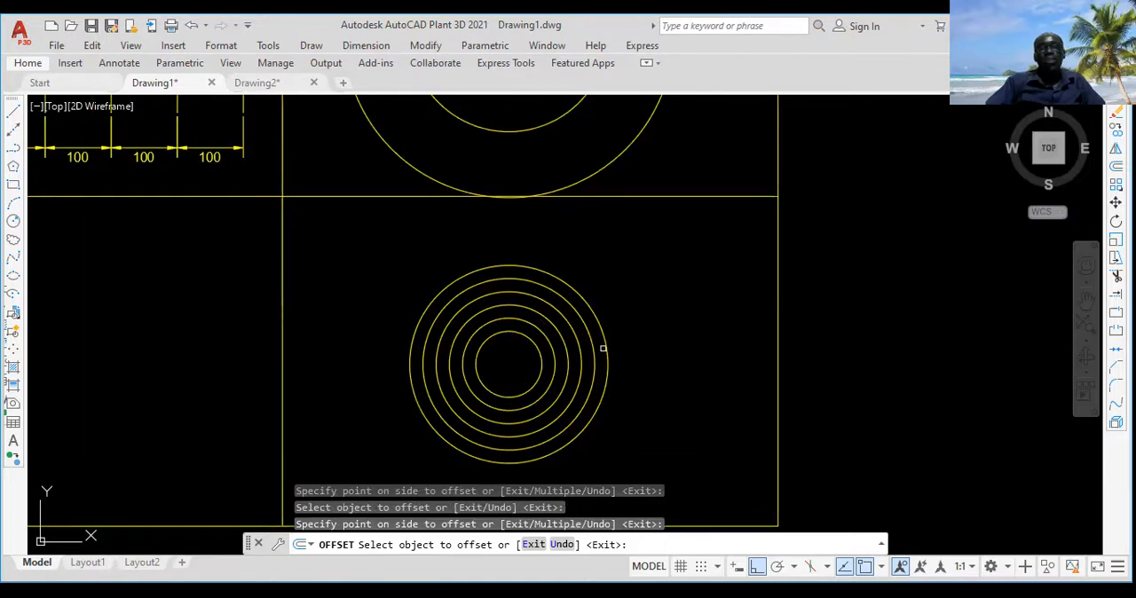
pyautogui.click(604, 348)
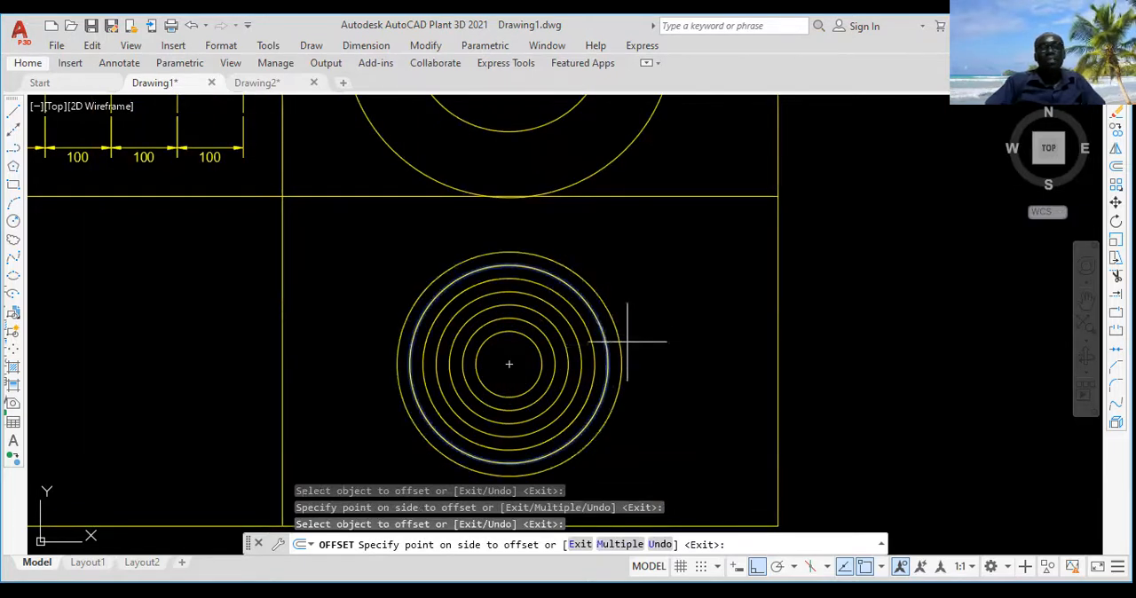
pyautogui.click(669, 328)
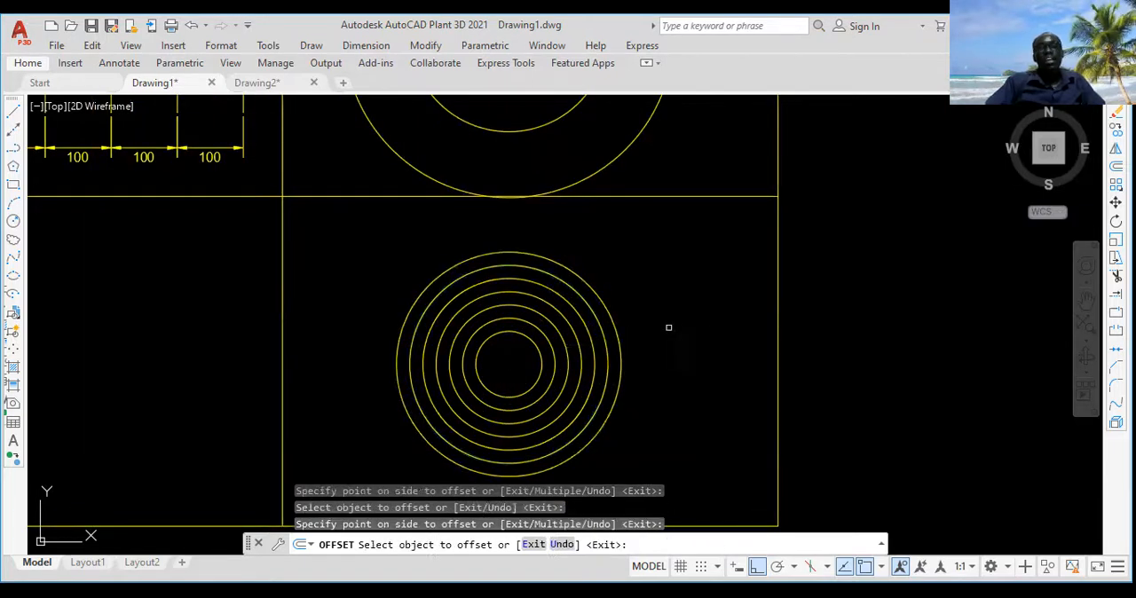
pyautogui.click(619, 339)
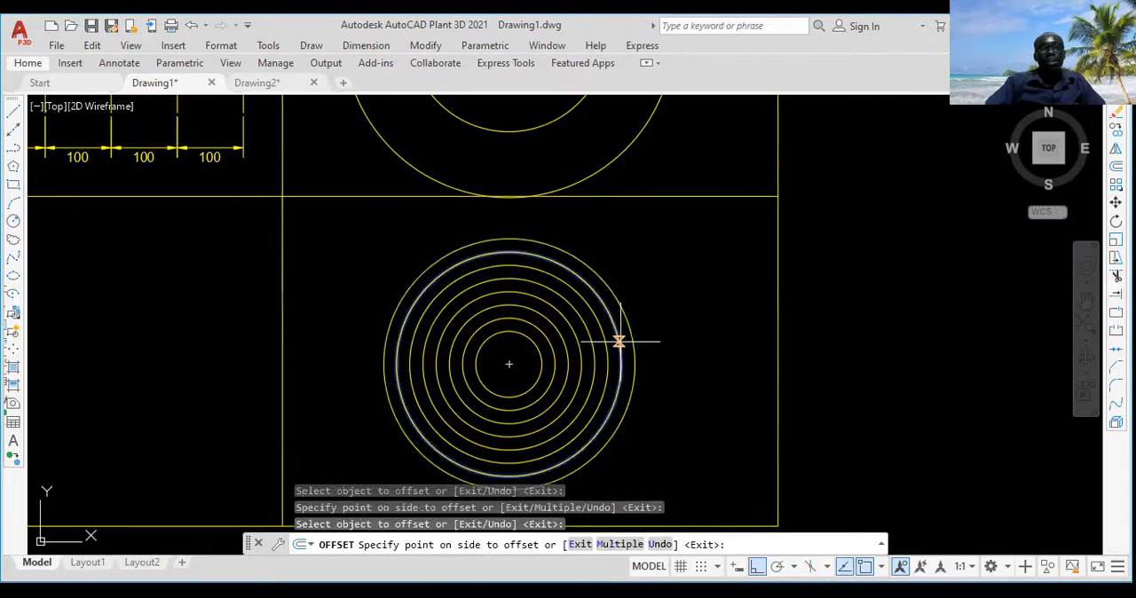
pyautogui.click(677, 319)
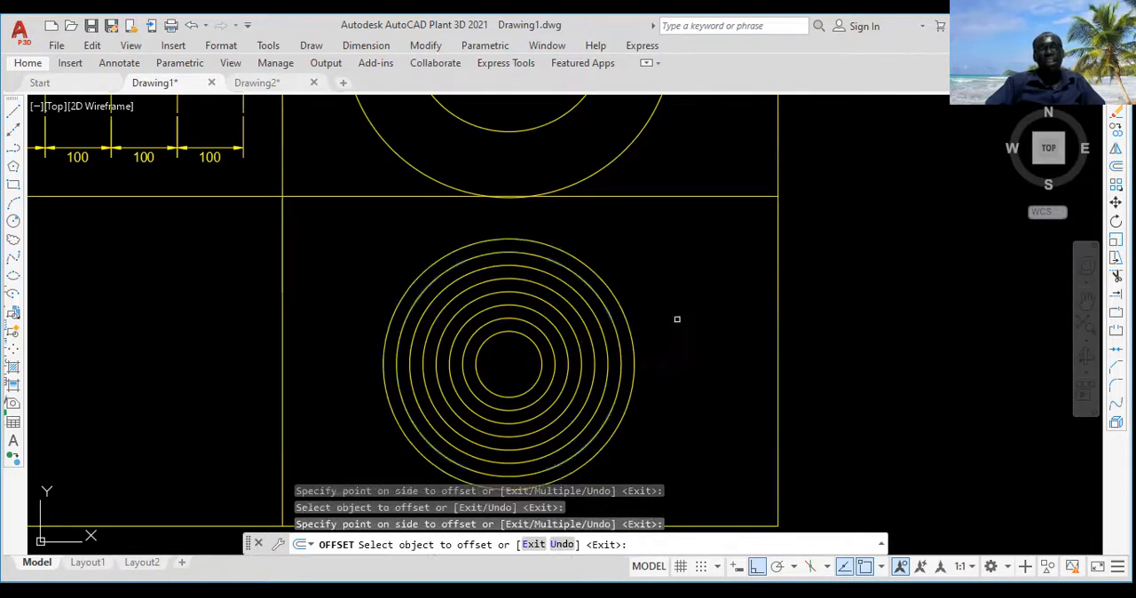
pyautogui.click(634, 338)
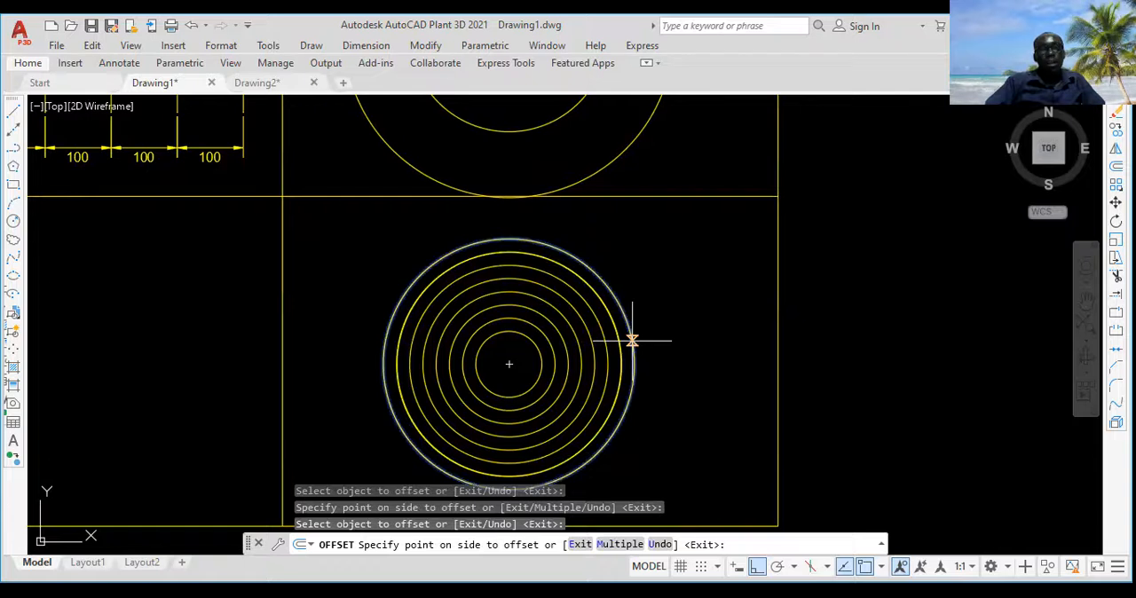
pyautogui.click(686, 326)
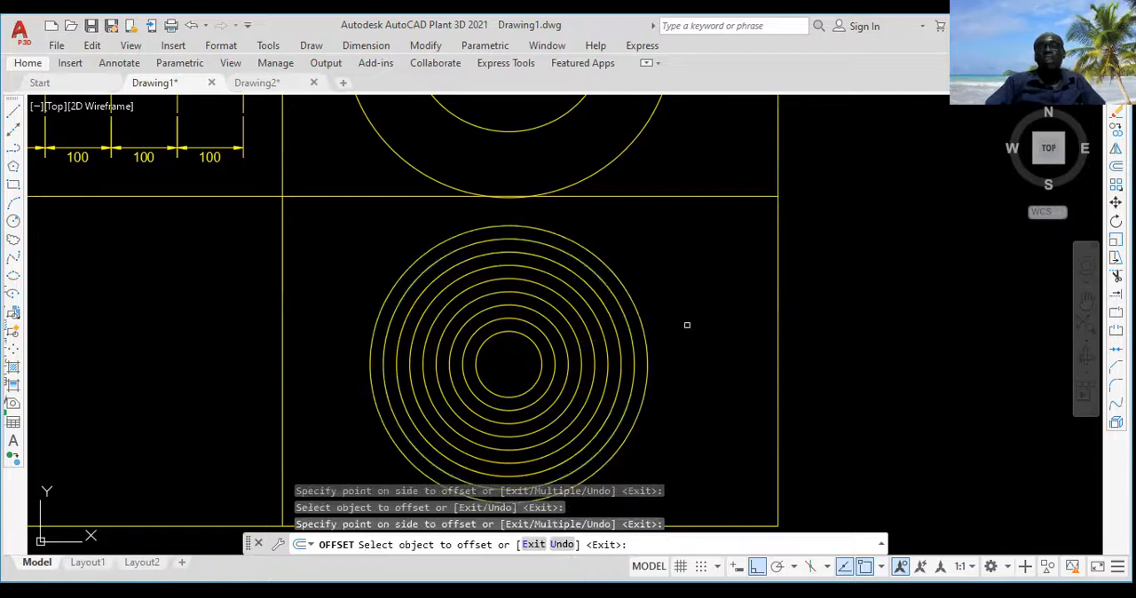
pyautogui.click(644, 338)
pyautogui.click(700, 314)
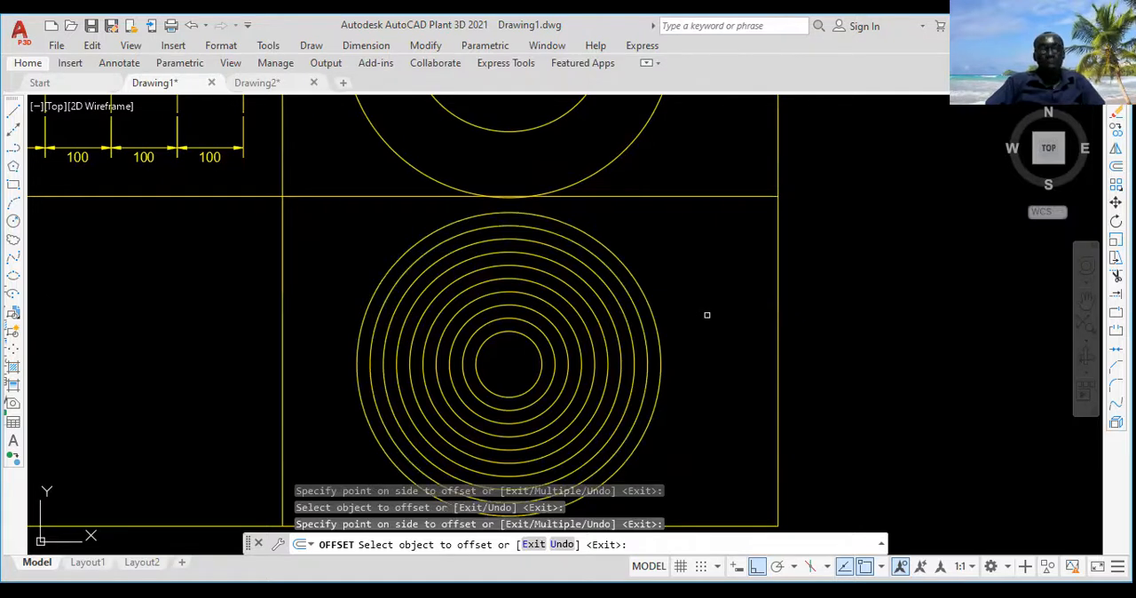
pyautogui.press('Return')
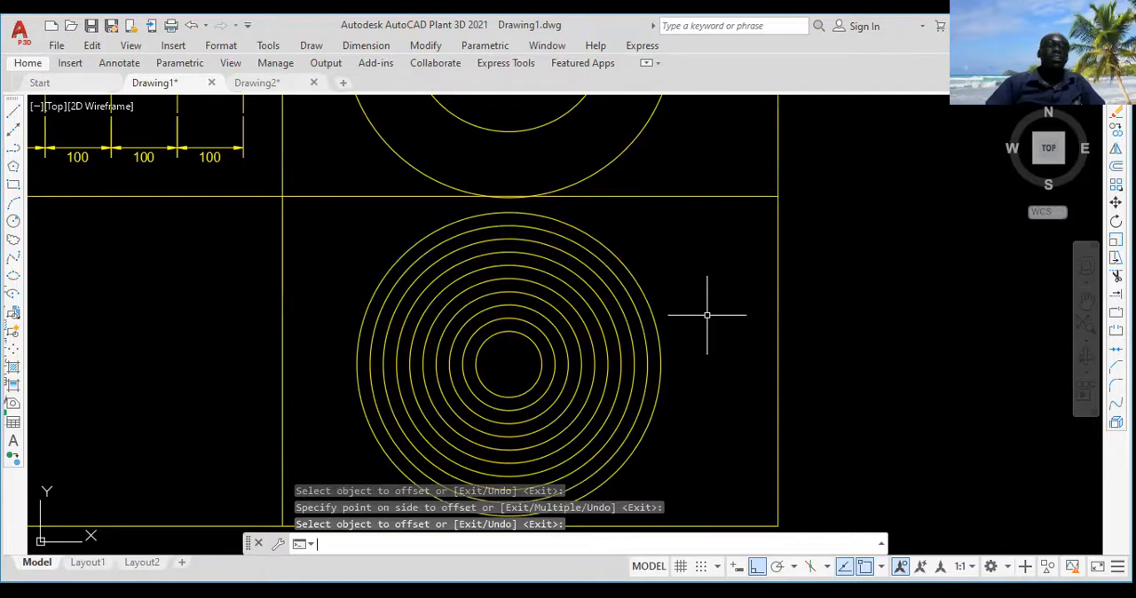
# Step: Draw a five-sided polygon, inscribed in a circle, near the middle of the lower-left cell with one vertex pointing straight down
pyautogui.scroll(-2, 707, 315)
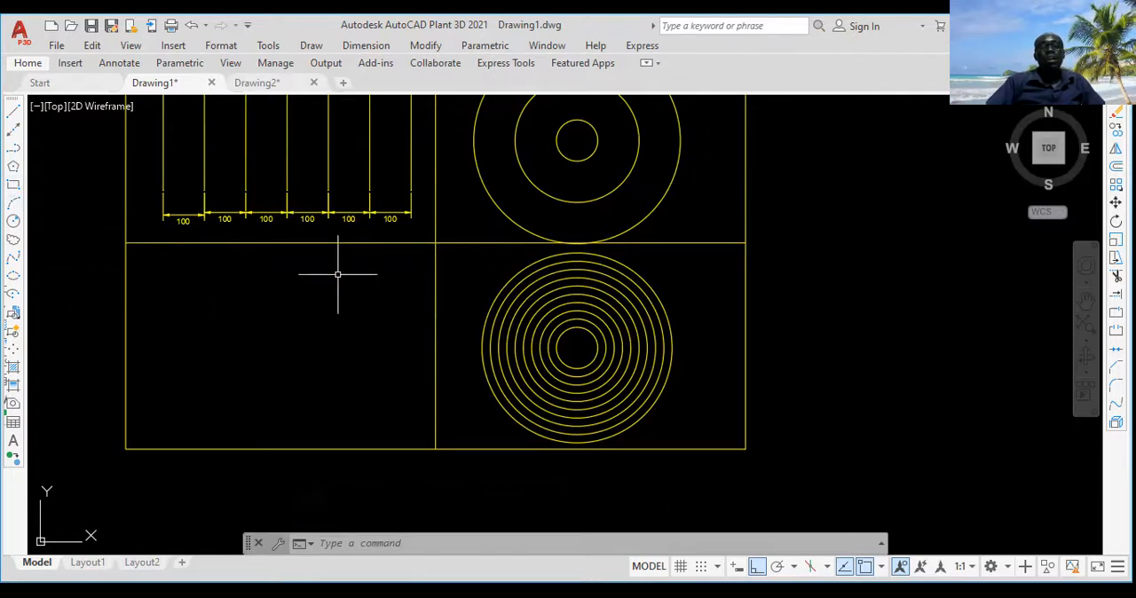
pyautogui.click(13, 168)
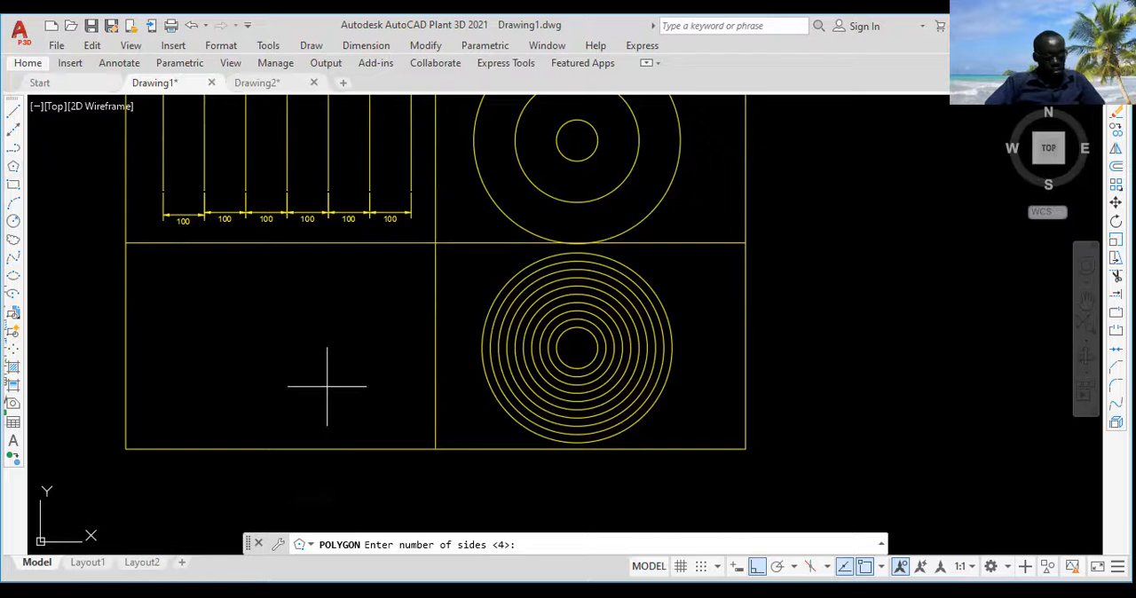
pyautogui.press('Return')
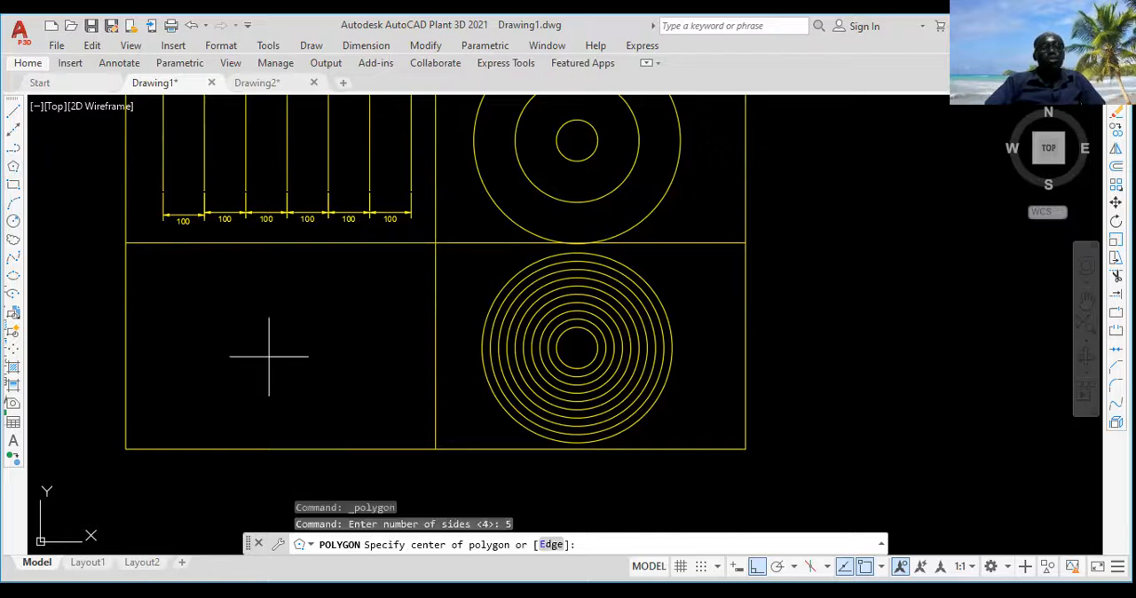
pyautogui.click(271, 338)
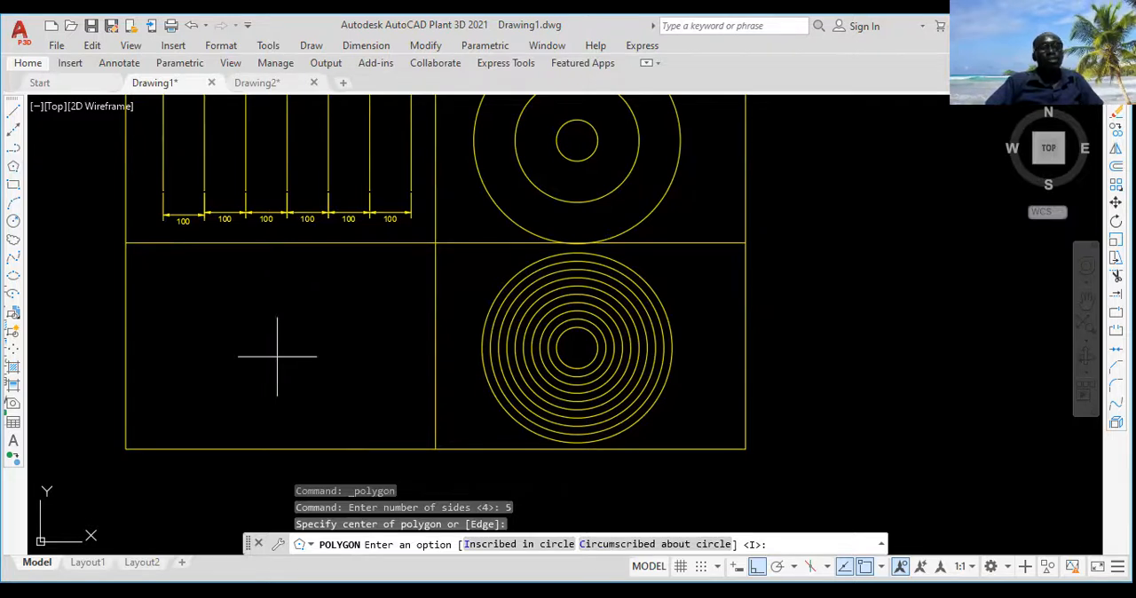
pyautogui.press('Return')
pyautogui.click(270, 380)
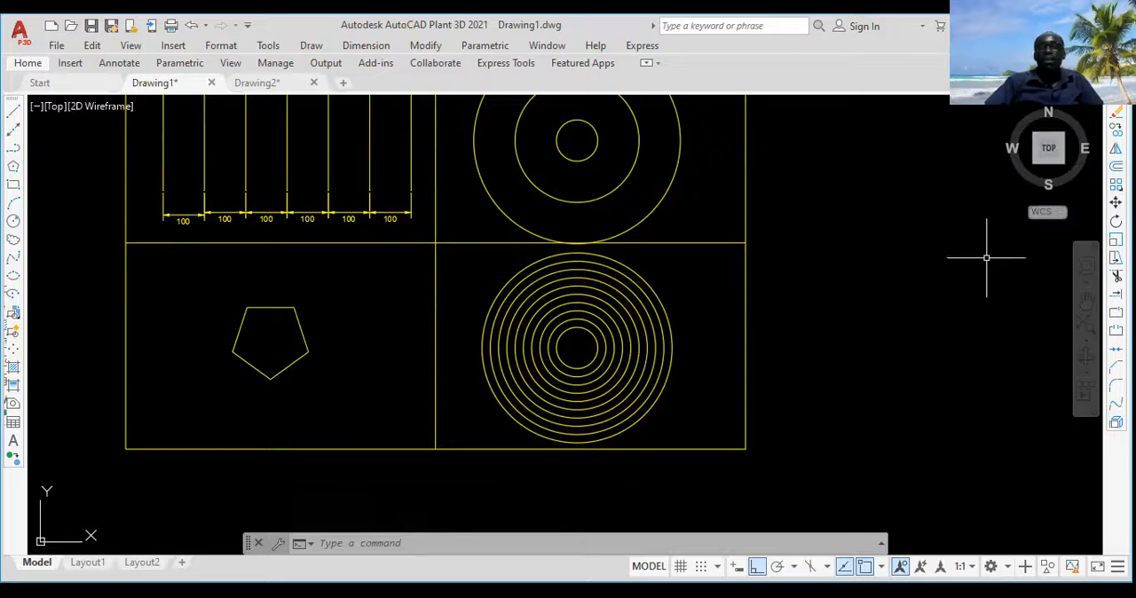
# Step: Offset the pentagon outward by a distance of 10
pyautogui.click(1116, 166)
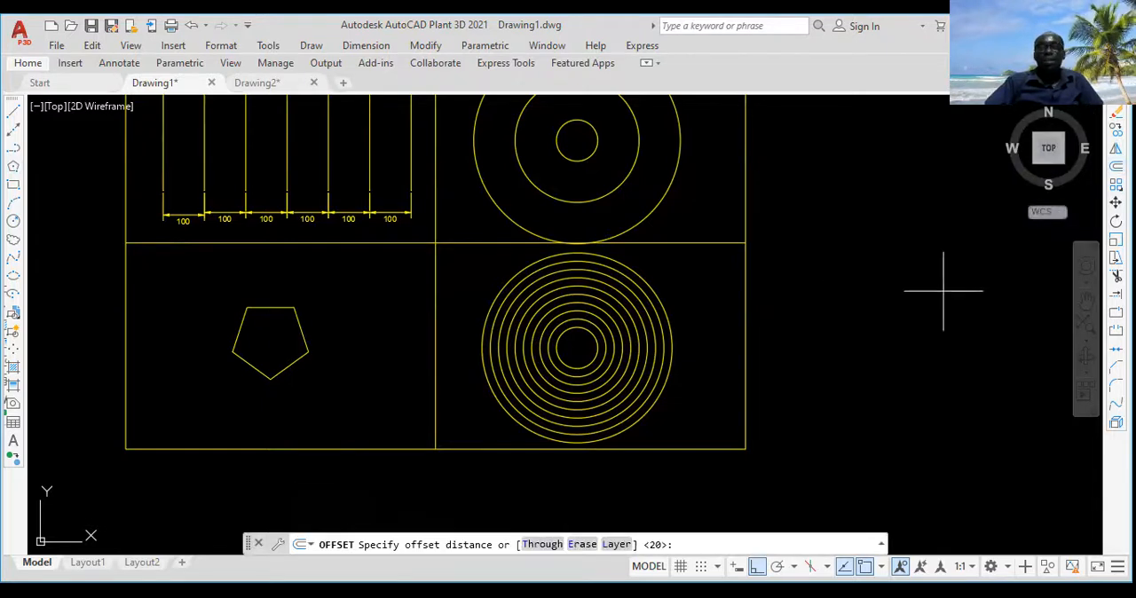
pyautogui.write('10')
pyautogui.press('Return')
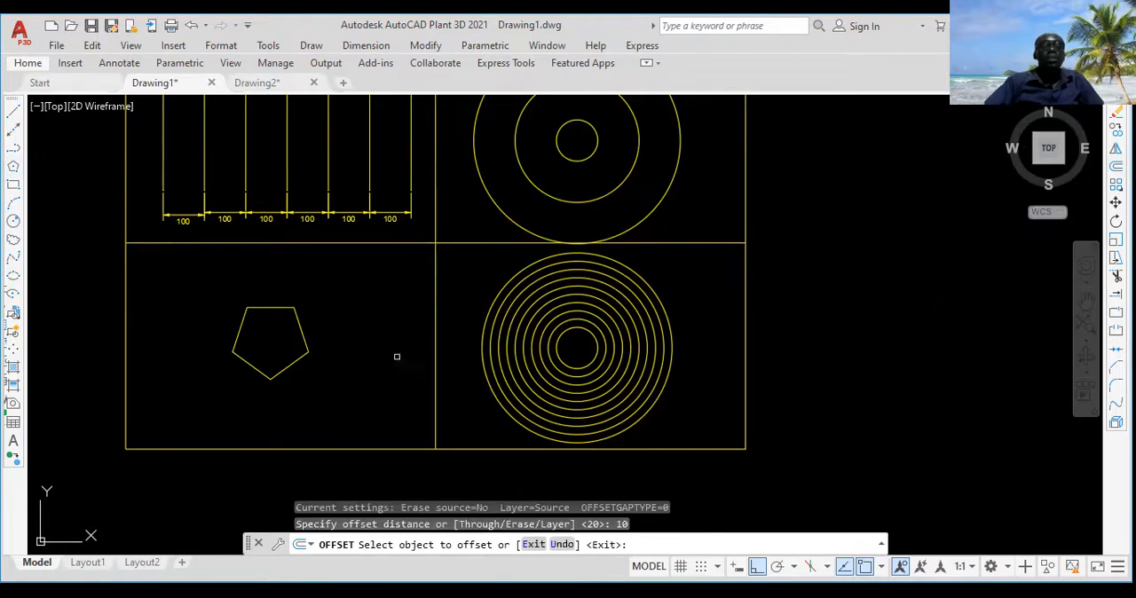
pyautogui.click(299, 328)
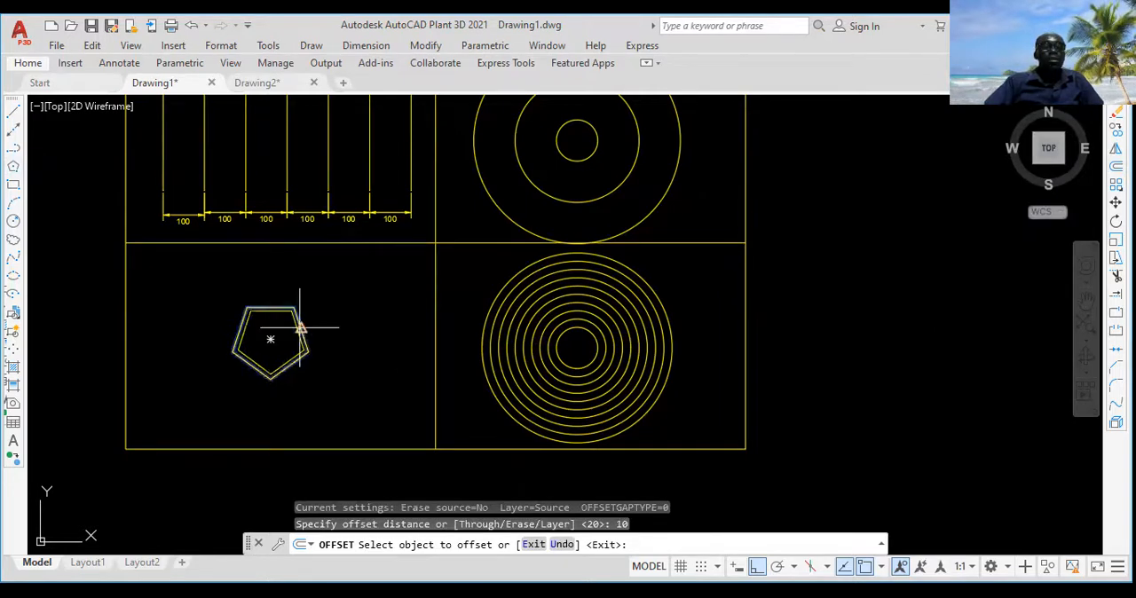
pyautogui.click(300, 328)
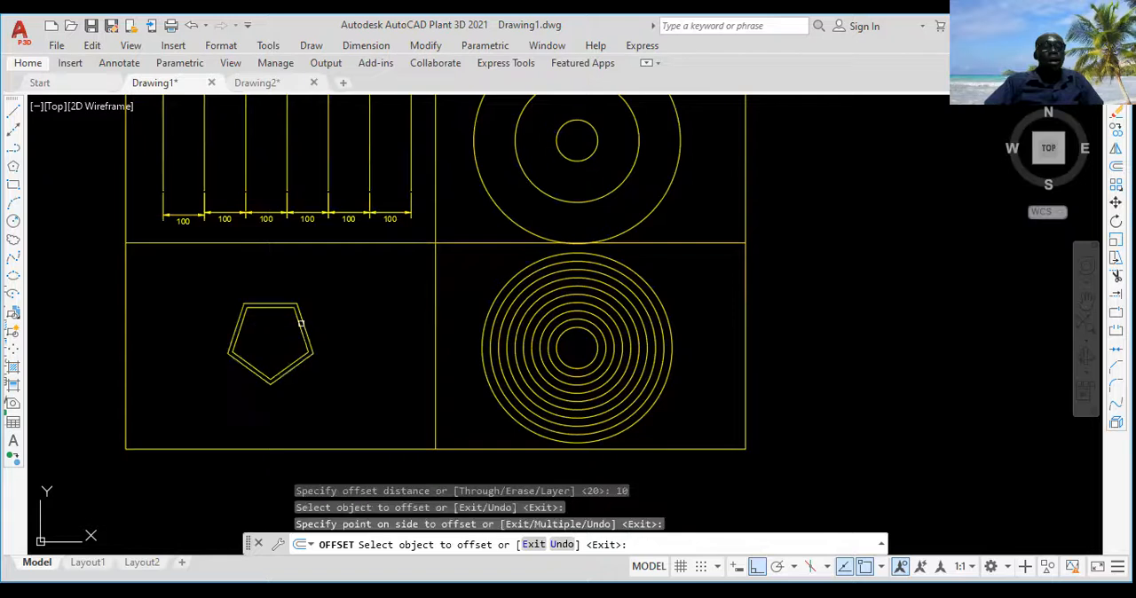
# Step: Offset the outermost pentagon outward by 10 three more times, each time using the newest pentagon
pyautogui.scroll(2, 301, 324)
pyautogui.click(302, 328)
pyautogui.click(308, 321)
pyautogui.click(308, 318)
pyautogui.click(318, 313)
pyautogui.click(315, 322)
pyautogui.click(411, 299)
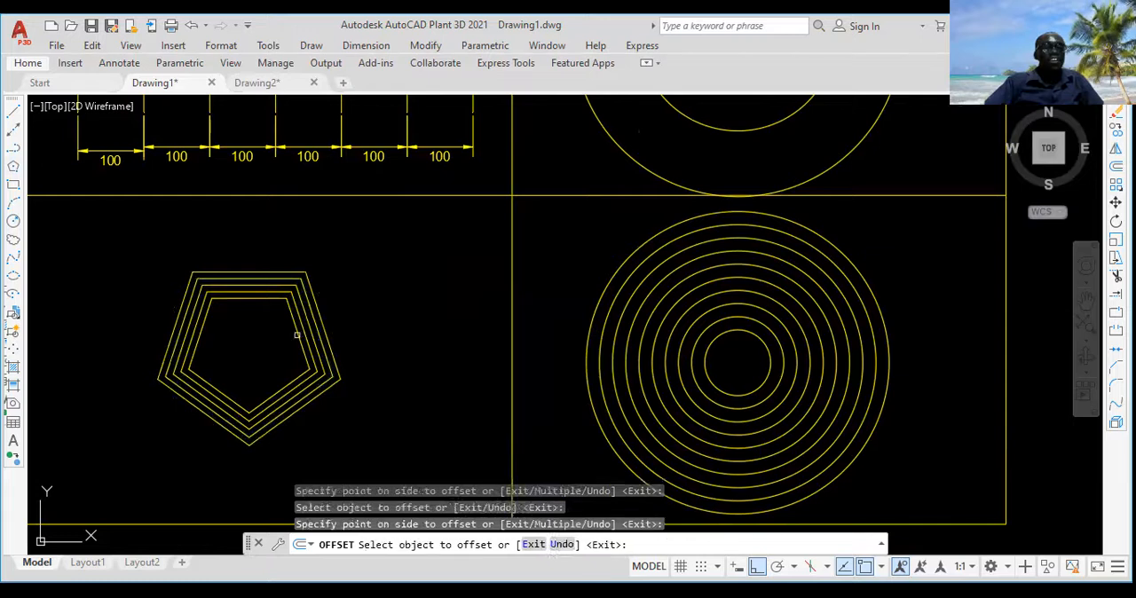
# Step: Offset the innermost pentagon inward by 10 twice, and end the Offset command
pyautogui.click(296, 334)
pyautogui.click(257, 346)
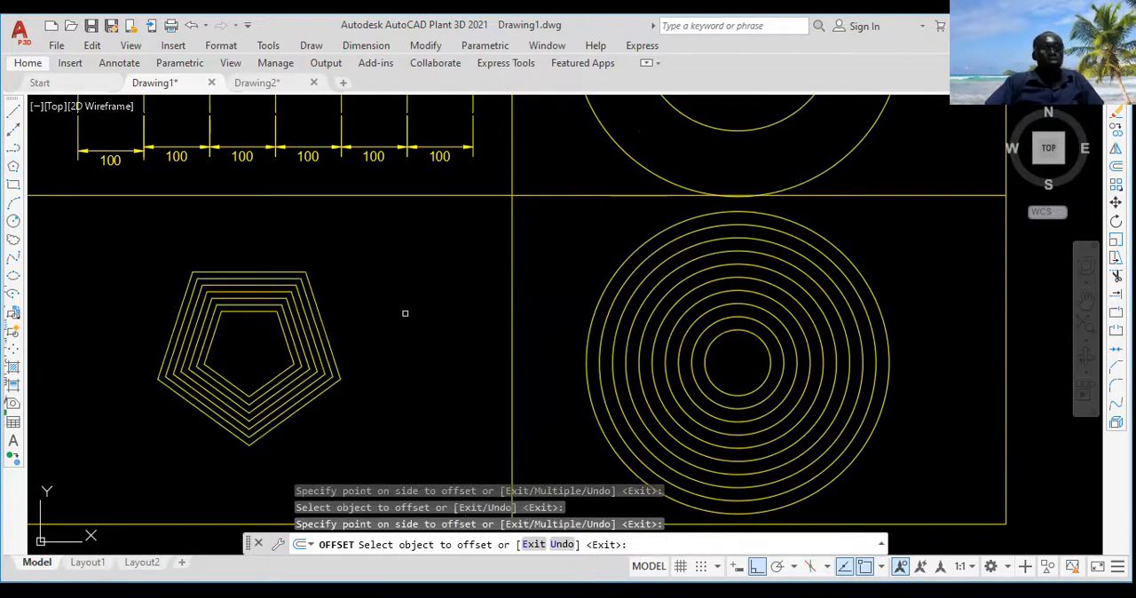
pyautogui.press('Return')
pyautogui.scroll(-2, 405, 315)
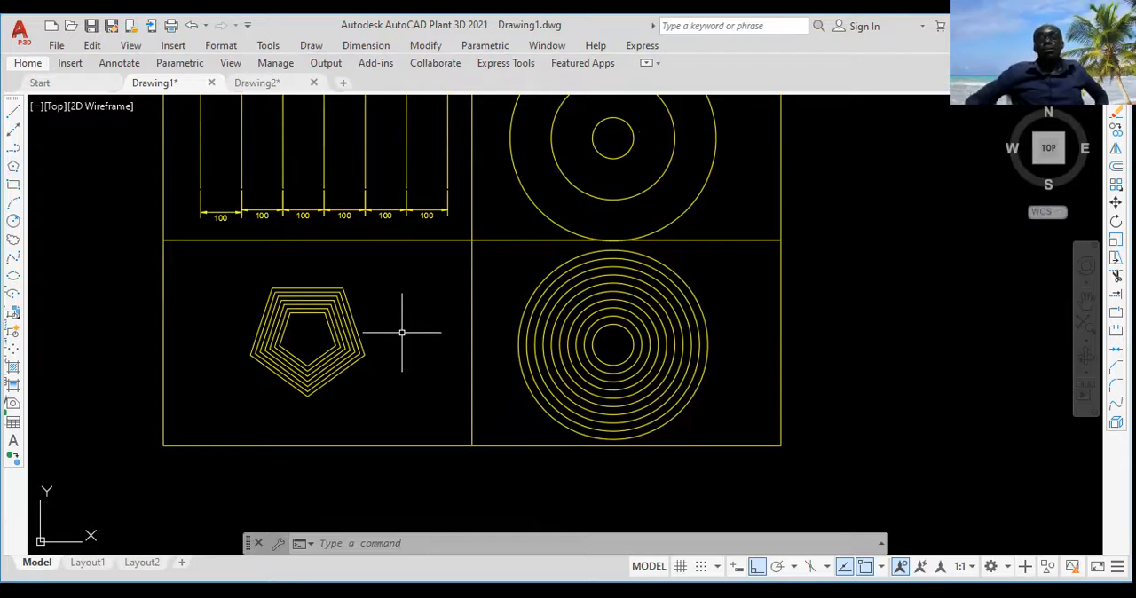
pyautogui.scroll(-4, 337, 222)
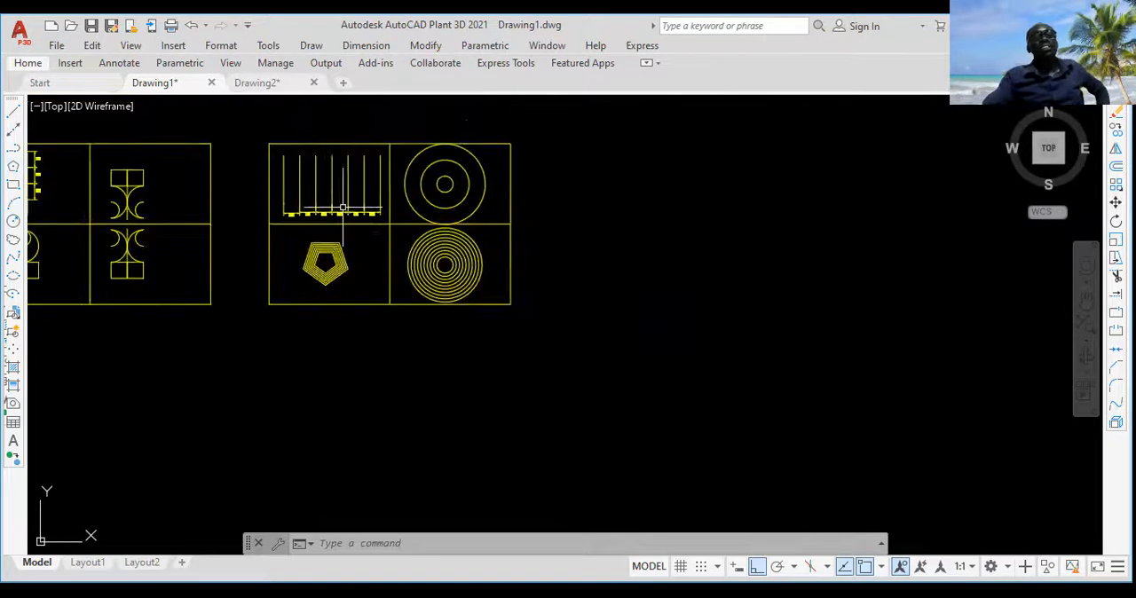
pyautogui.scroll(4, 349, 199)
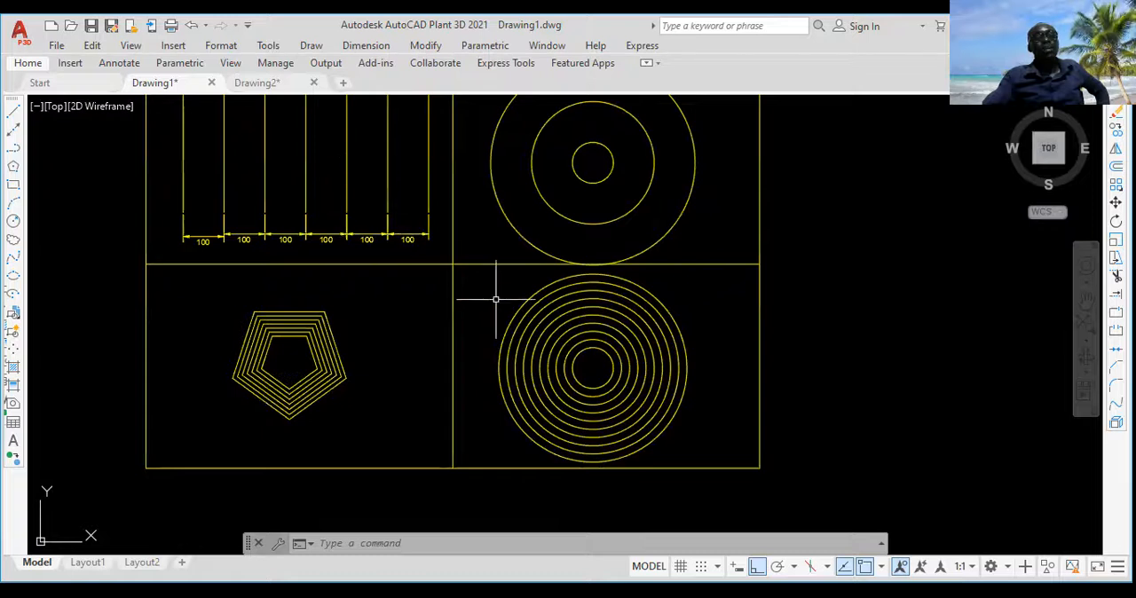